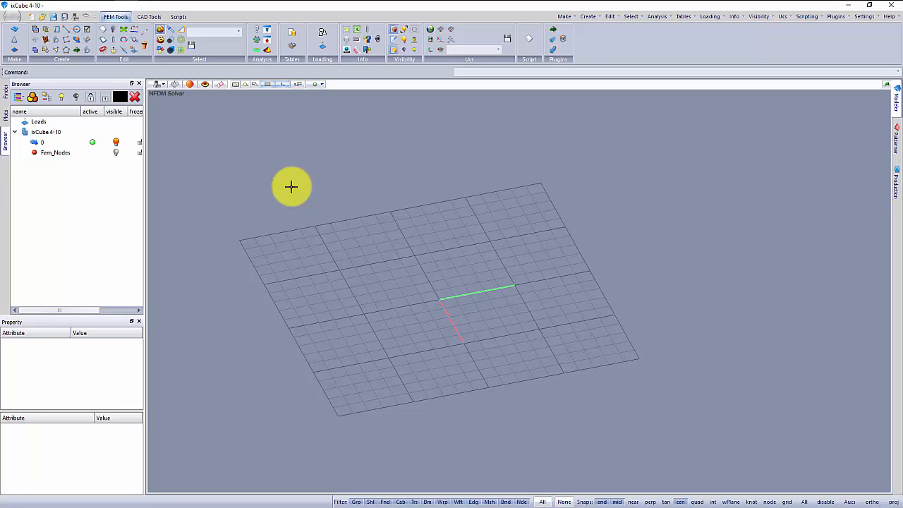
Create a new layer named cad and make it the active layer, working in the top view.
left_click(160, 84)
left_click(164, 95)
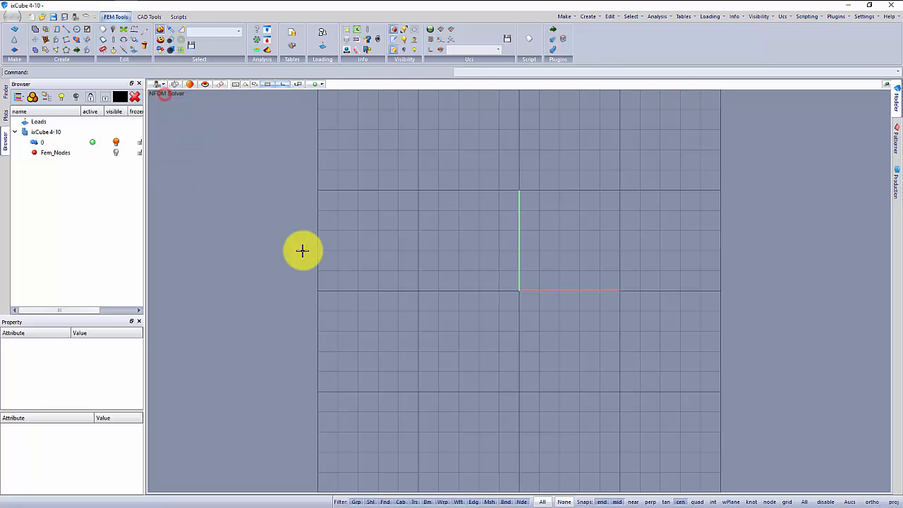
left_click(151, 16)
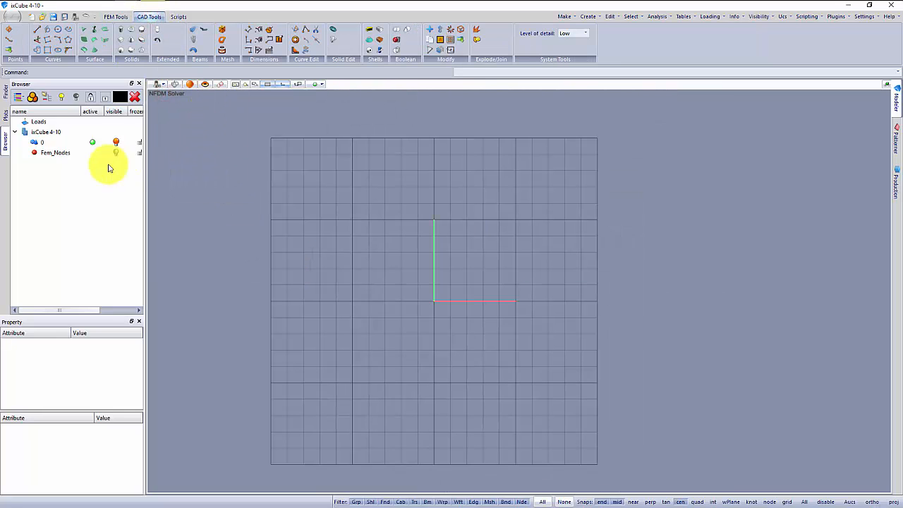
left_click(32, 96)
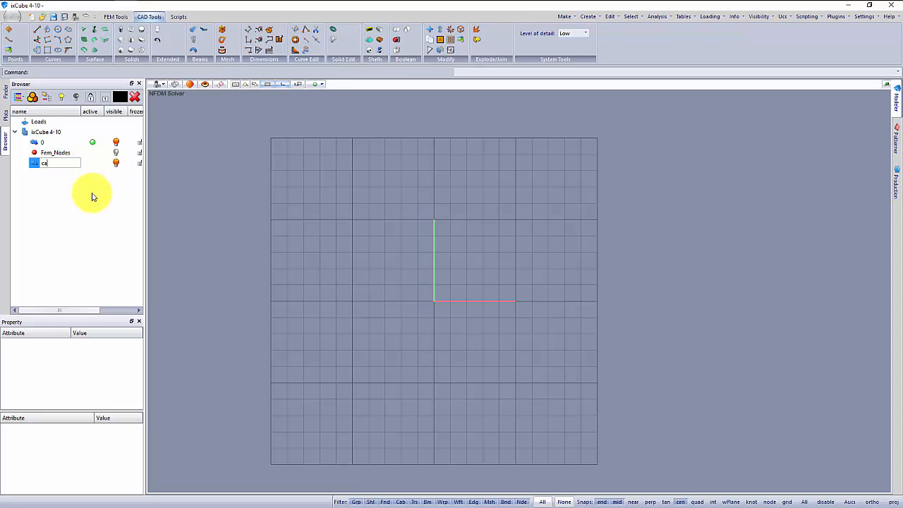
left_click(93, 163)
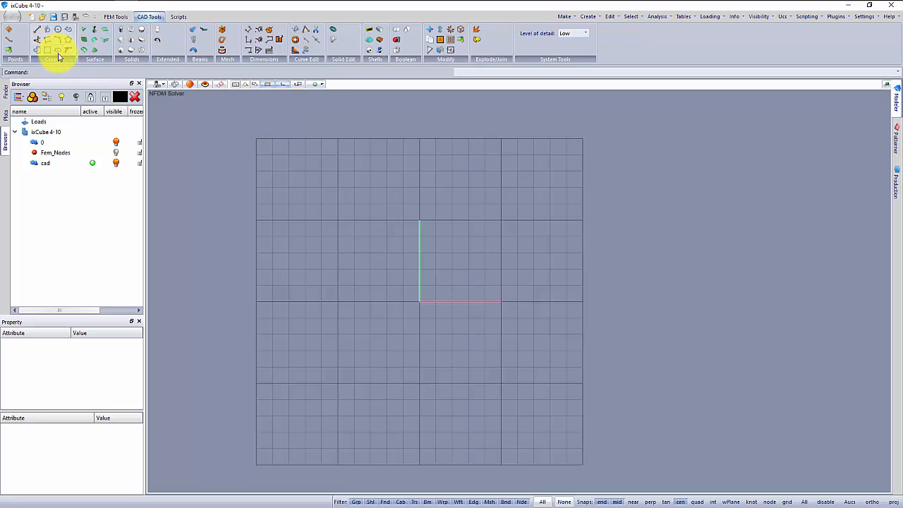
Draw a closed seven-sided polyline enclosing the grid area around and beside the origin.
scroll(331, 313, "up", 1)
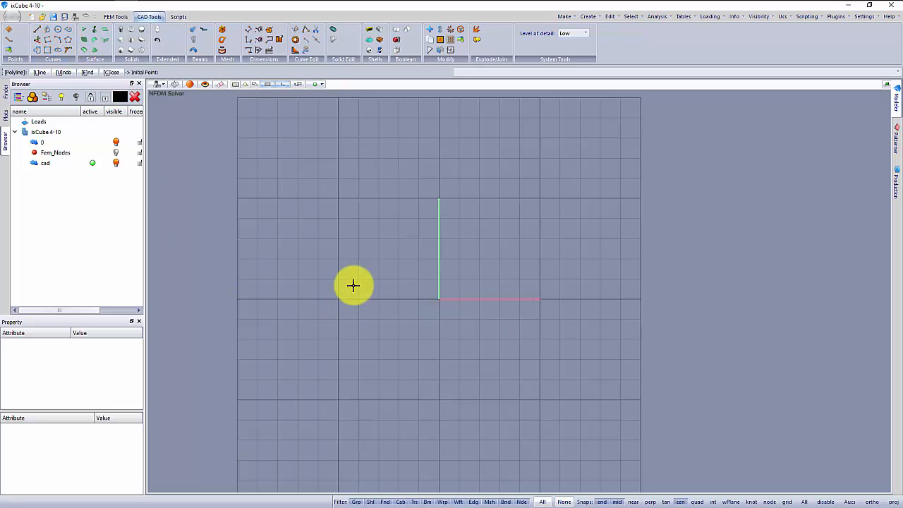
left_click(292, 192)
left_click(255, 303)
left_click(294, 410)
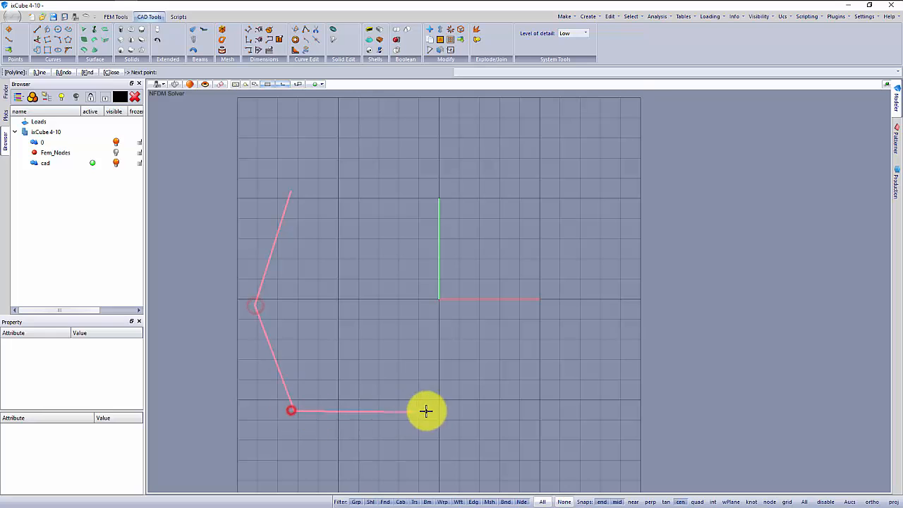
left_click(431, 408)
left_click(514, 328)
left_click(506, 261)
left_click(434, 191)
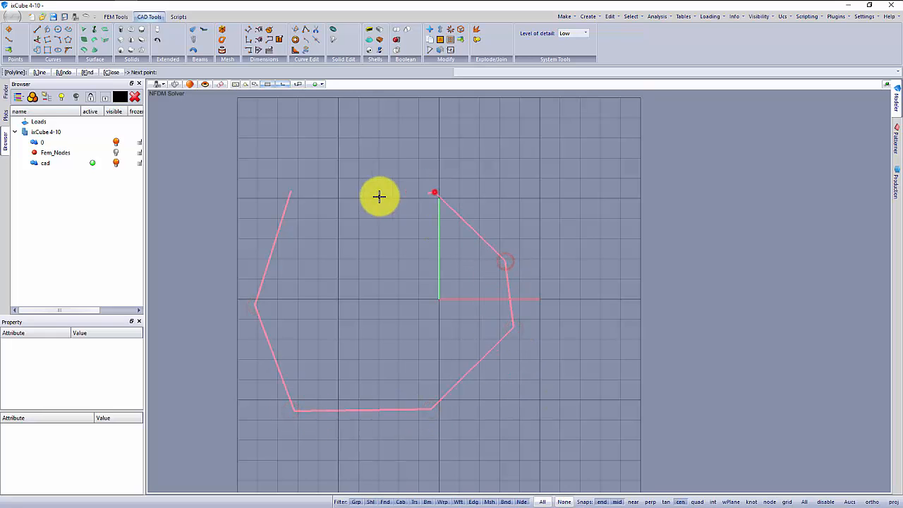
key("c")
Draw an open five-segment polyline from the first polygon's upper-right corner, outward and back to that polygon's next vertex at the right.
middle_click_drag(363, 274, 308, 270)
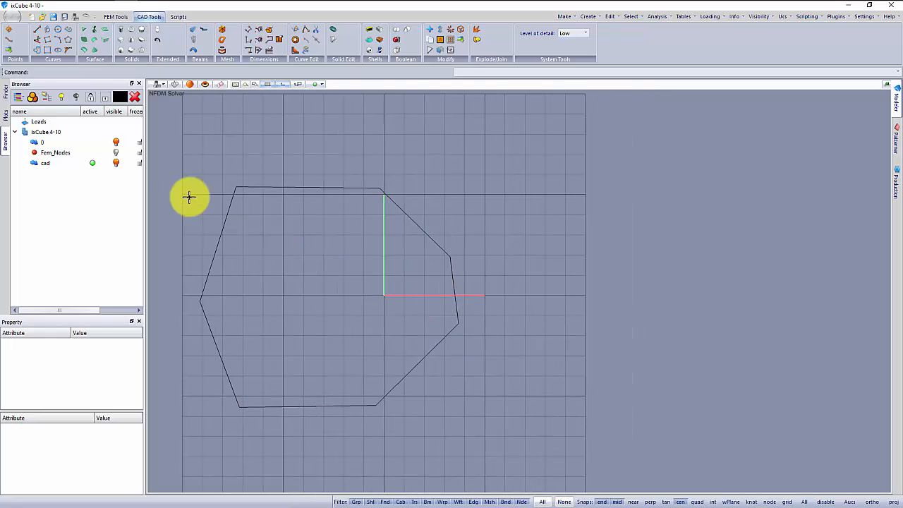
left_click(48, 49)
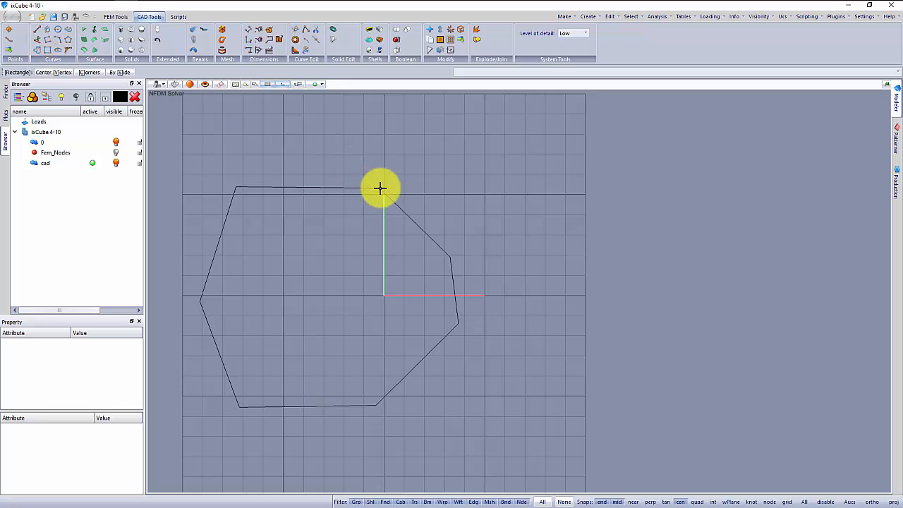
left_click(380, 187)
left_click(499, 125)
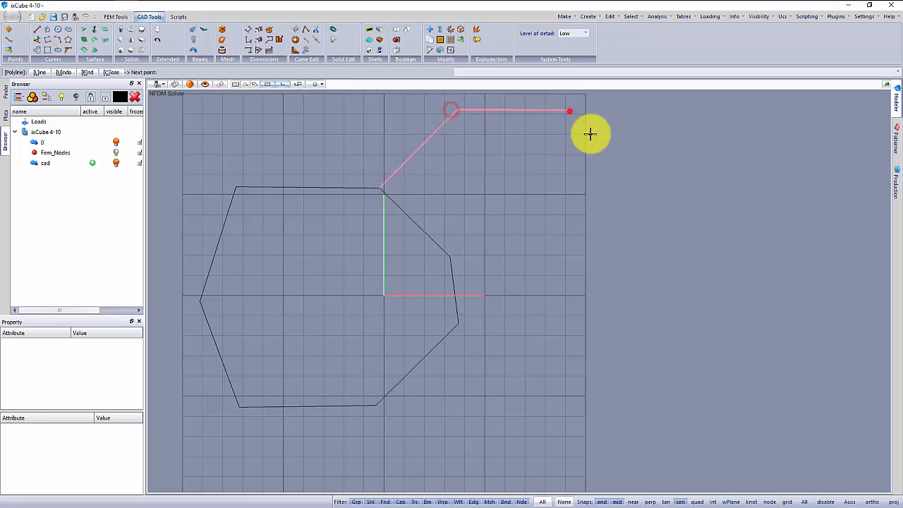
left_click(590, 134)
left_click(612, 218)
left_click(586, 283)
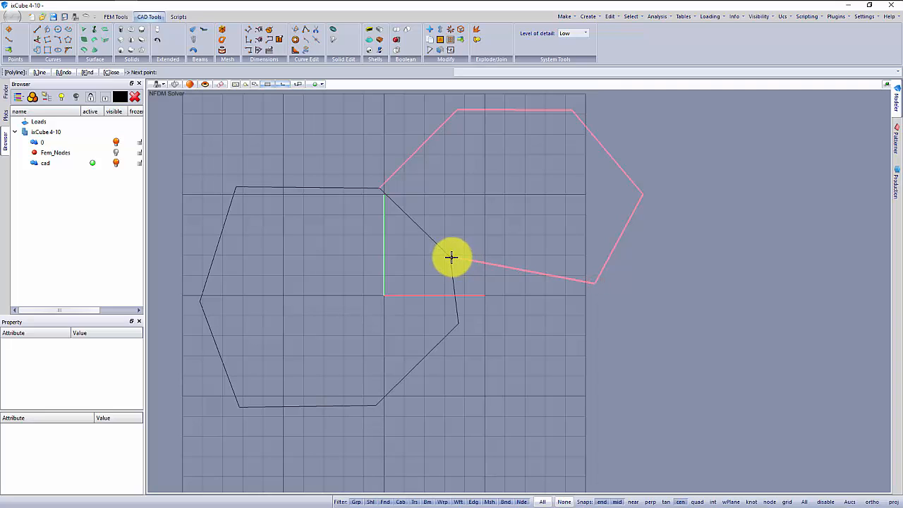
left_click(448, 257)
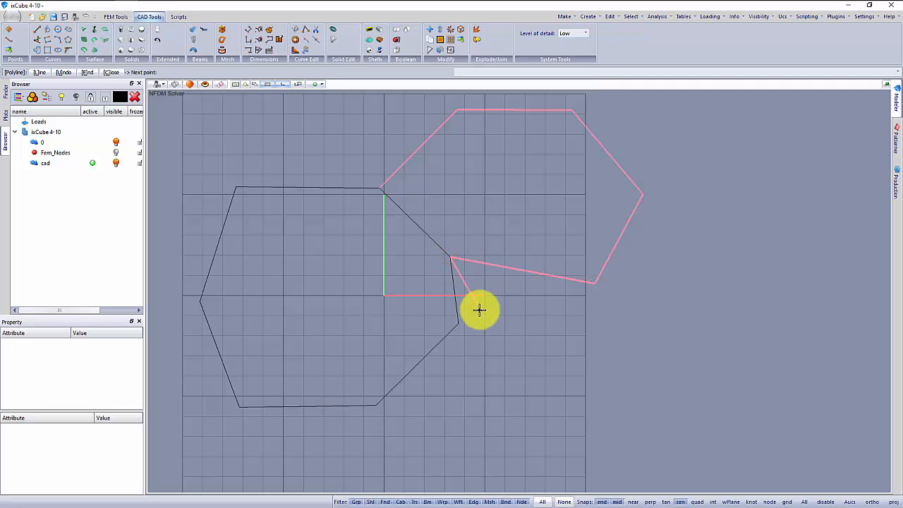
right_click(479, 310)
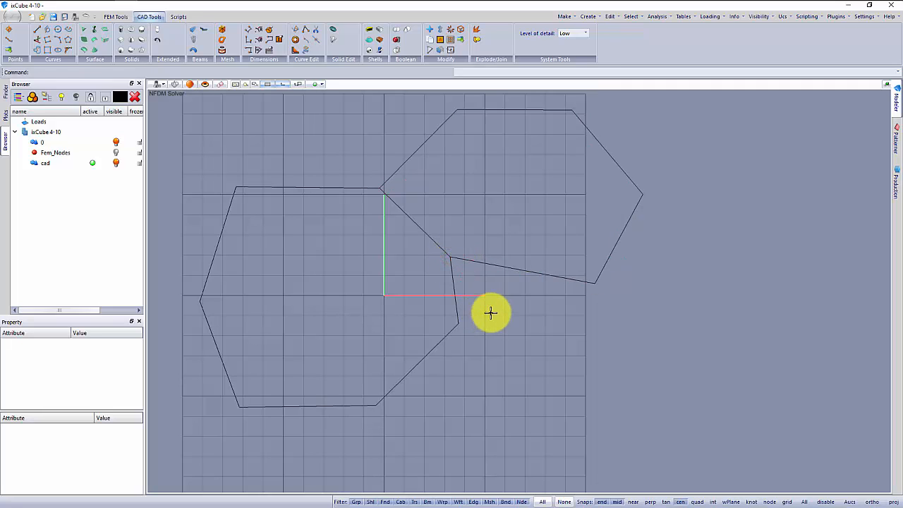
Draw an open four-segment polyline from the second outline's lower-right corner around to the first polygon's lower-right corner.
left_click(595, 282)
left_click(626, 365)
left_click(563, 453)
left_click(455, 431)
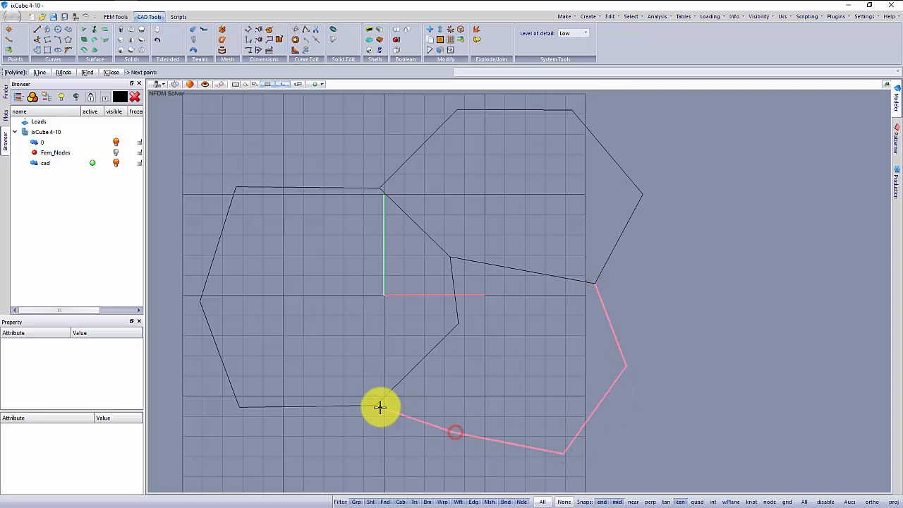
left_click(373, 403)
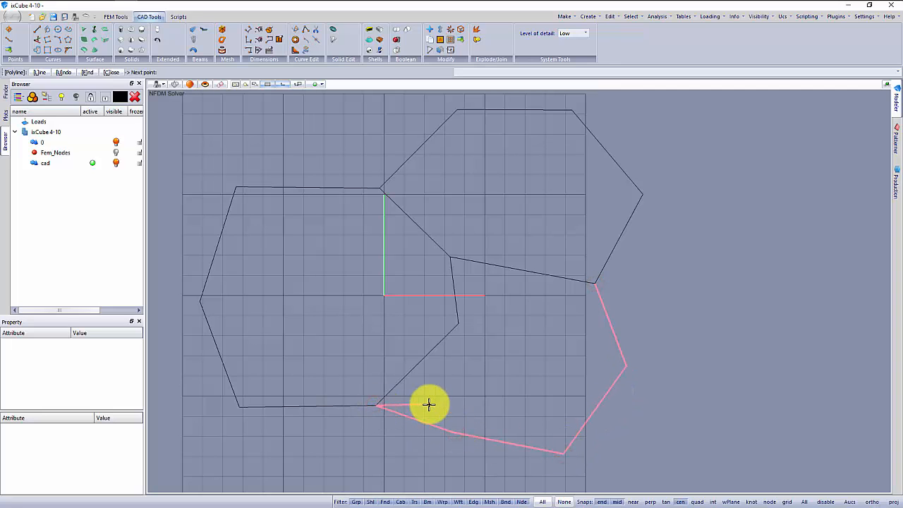
key("Return")
Select all three boundary polylines and mesh them with the Advanced Mesher, using a minimum and maximum mesh size of 1.
scroll(460, 372, "down", 1)
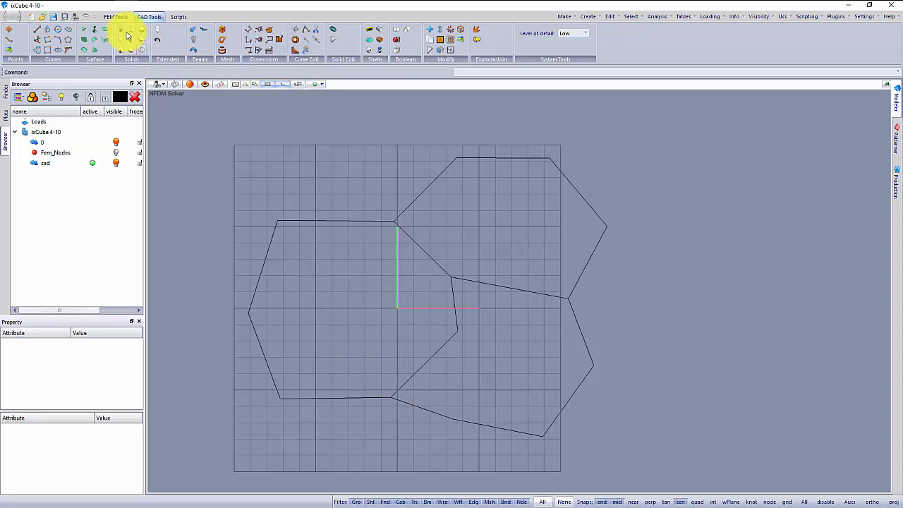
left_click(117, 16)
left_click_drag(214, 106, 625, 451)
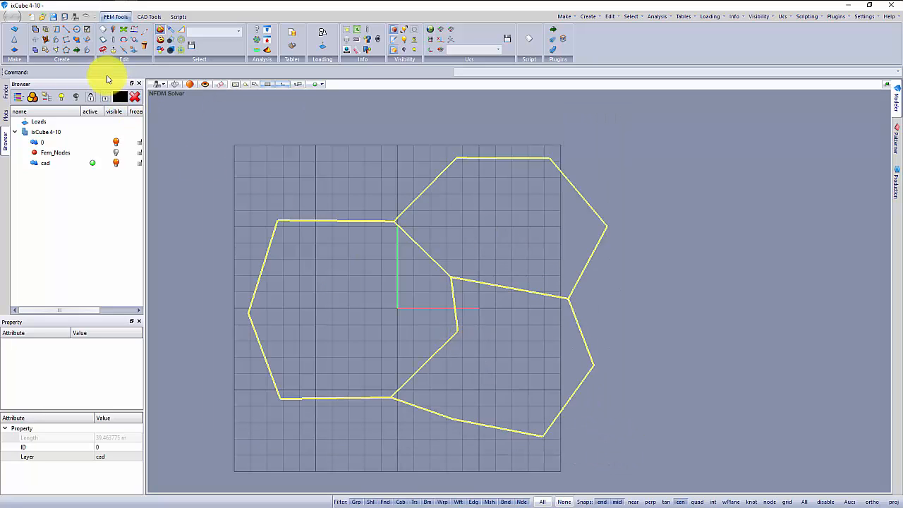
left_click(46, 30)
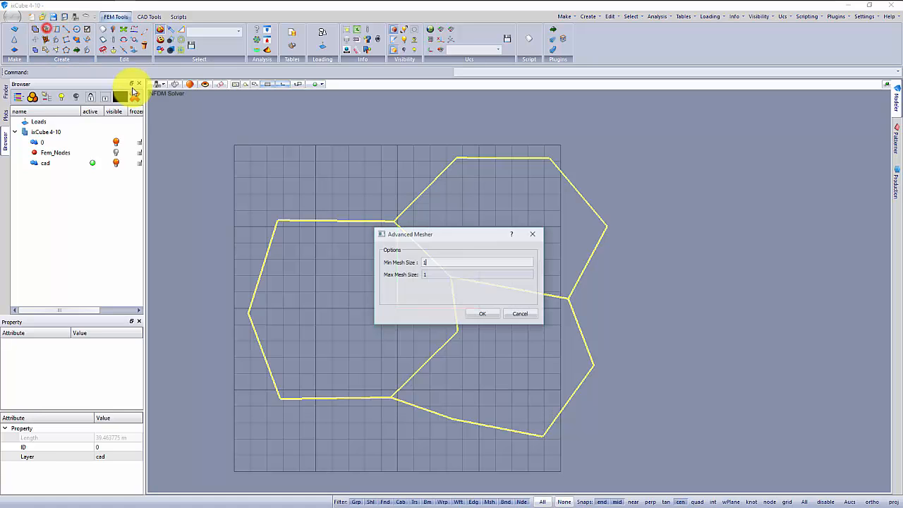
left_click_drag(432, 235, 660, 192)
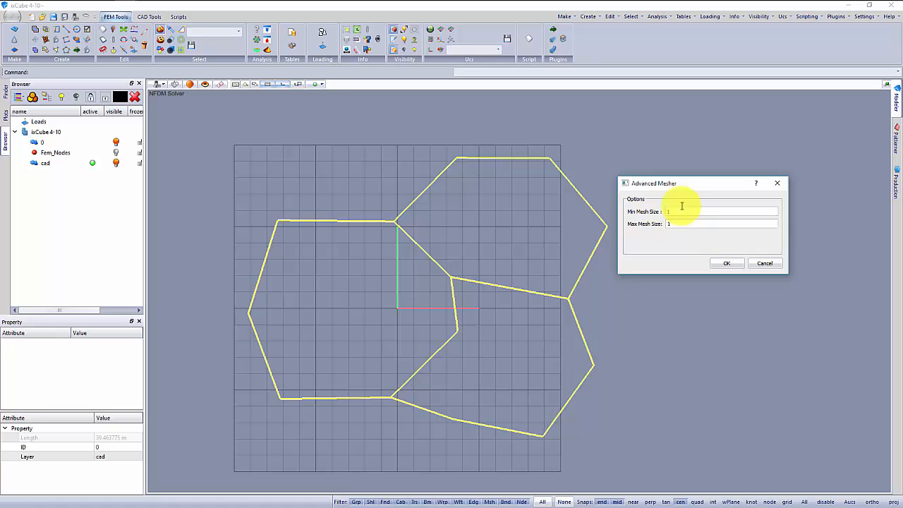
left_click(716, 264)
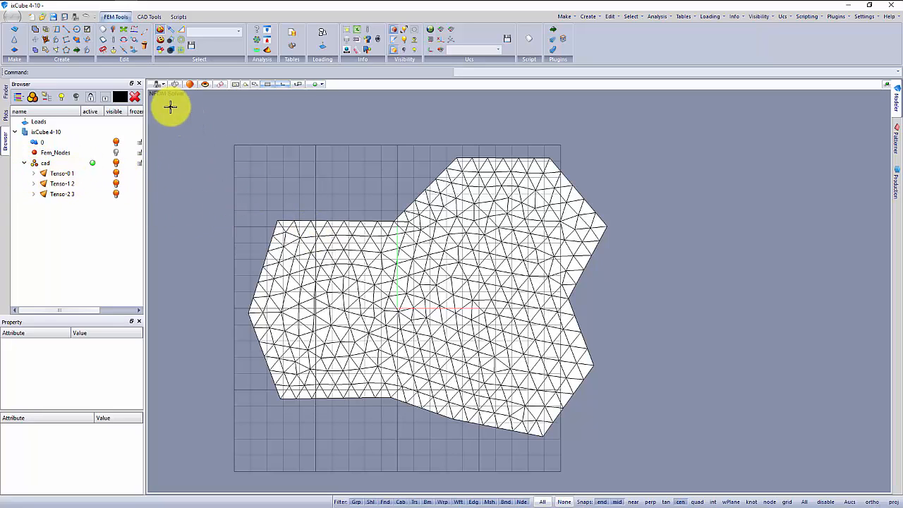
Examine the generated meshes in isometric view, selecting each Tenso group of the cad layer in turn.
left_click(158, 85)
left_click(177, 157)
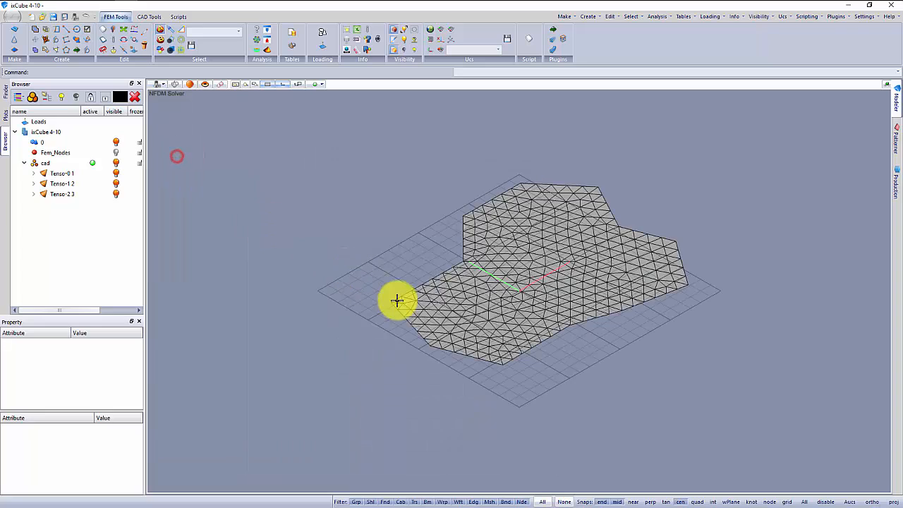
left_click(64, 176)
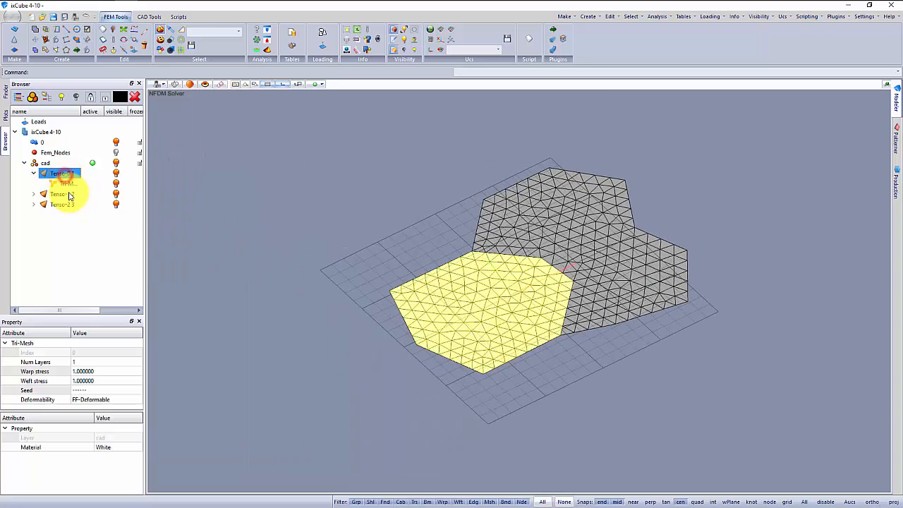
left_click(61, 194)
left_click(62, 214)
left_click(348, 258)
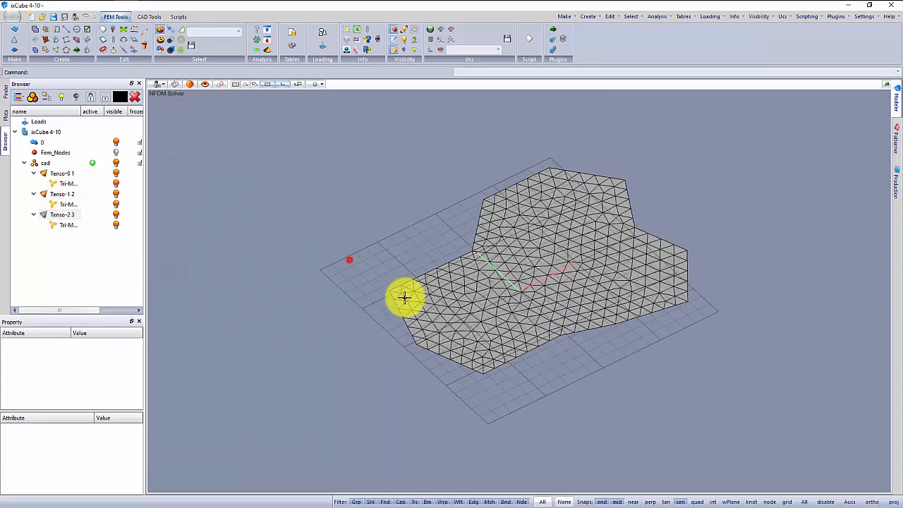
middle_click_drag(403, 297, 359, 338)
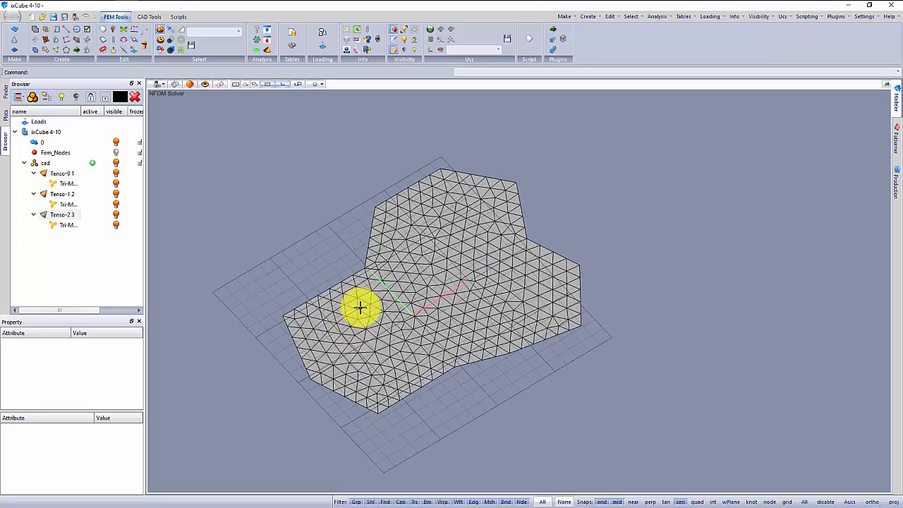
Delete the three Tenso mesh groups from the cad layer and all remaining boundary polylines.
left_click(62, 173)
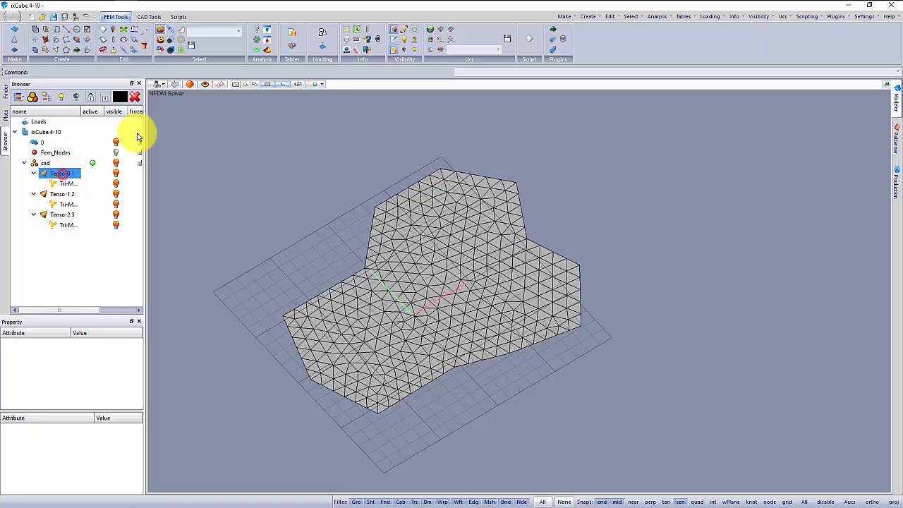
left_click(134, 97)
left_click(66, 176)
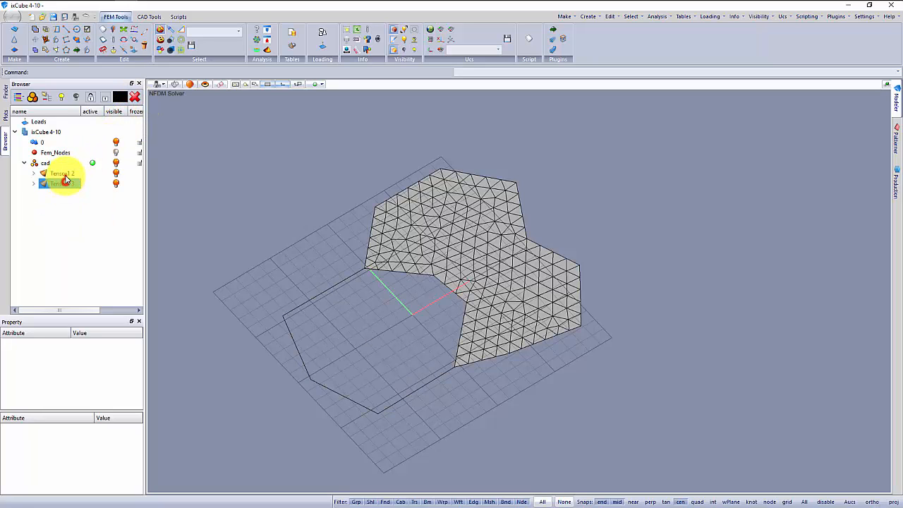
left_click(135, 98)
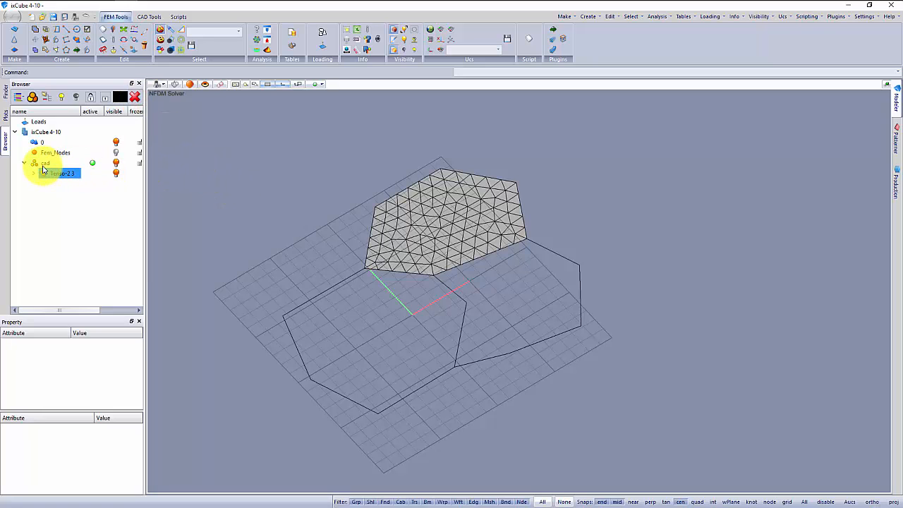
left_click(51, 177)
left_click(135, 98)
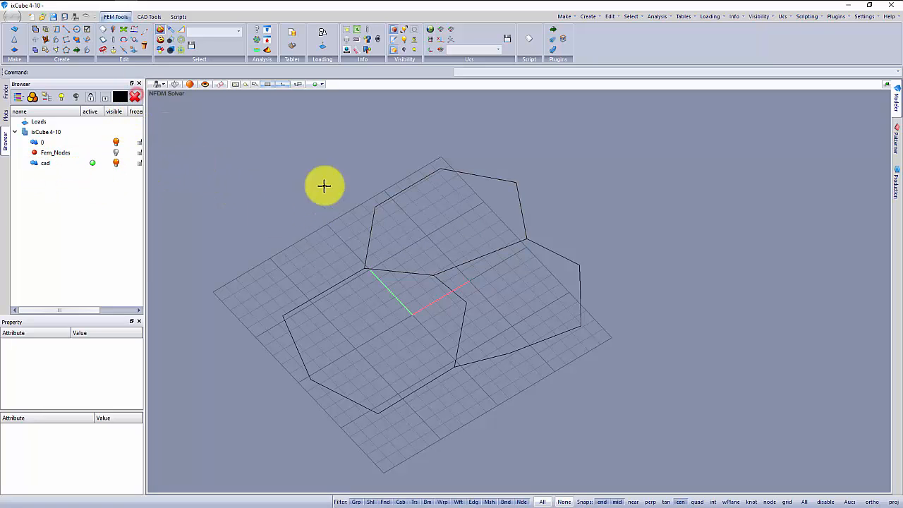
left_click_drag(290, 140, 627, 448)
key("Delete")
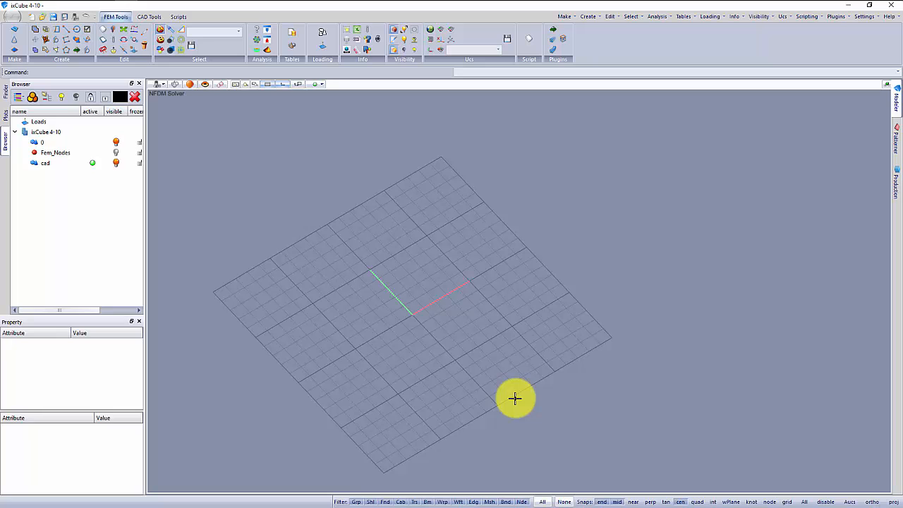
middle_click_drag(456, 369, 457, 356)
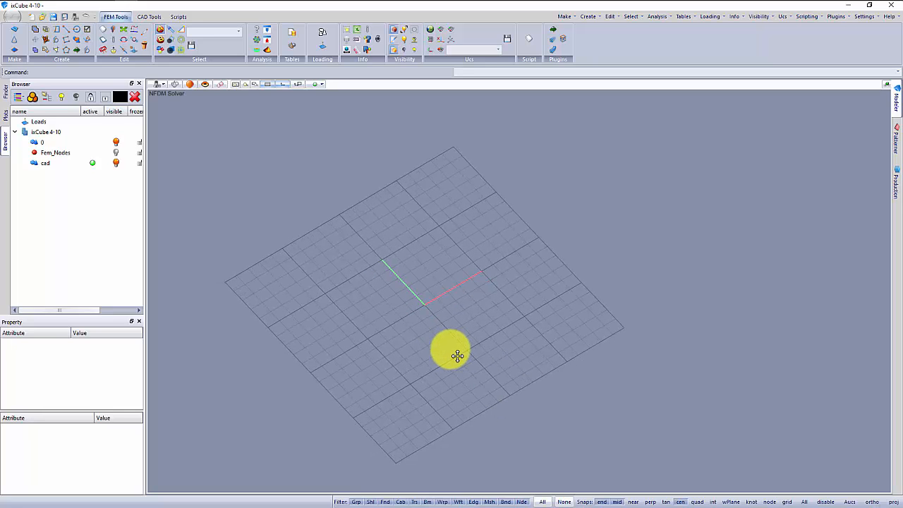
Switch to the Rhinoceros window showing arco_reticolare.3dm and clear the current selection.
key("alt+Tab")
key("alt+Tab")
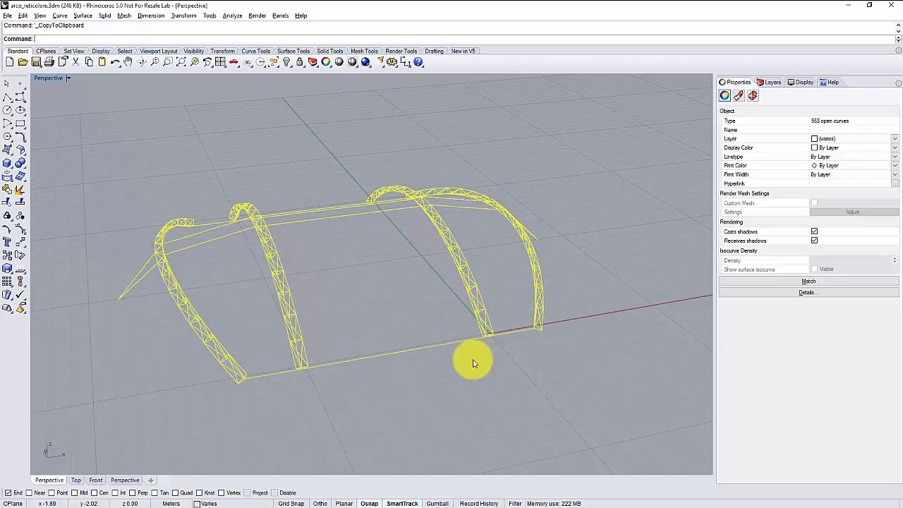
left_click(472, 374)
right_click_drag(426, 385, 418, 355)
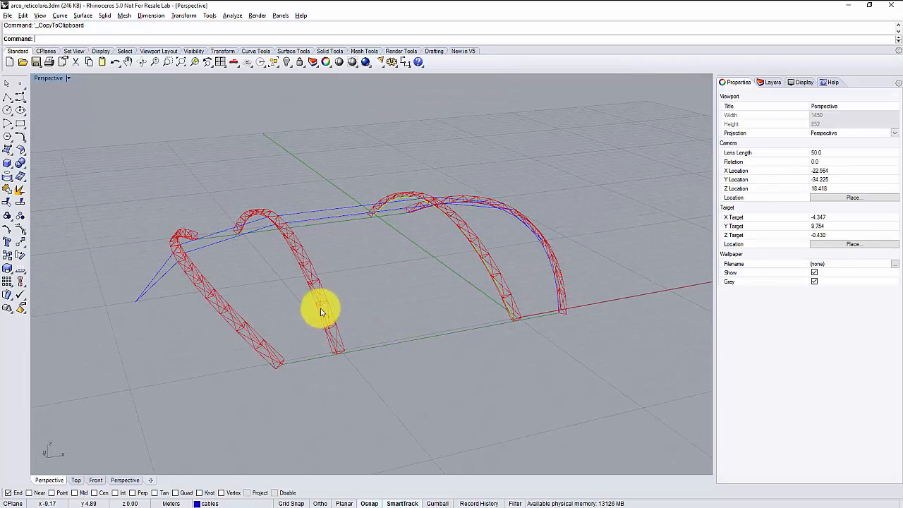
Examine the lattice arches and the curves linking them, close up and from several angles.
scroll(316, 303, "up", 2)
right_click_drag(359, 309, 306, 261)
scroll(307, 262, "up", 3)
left_click(304, 254)
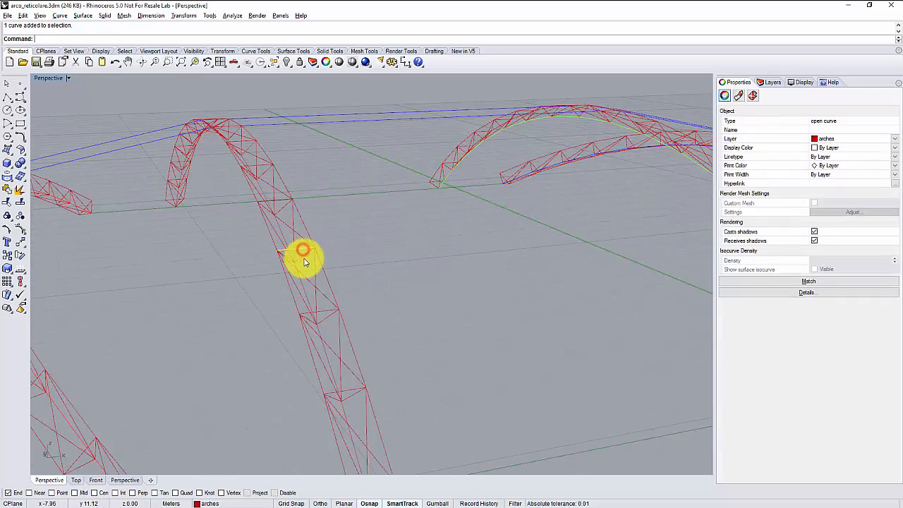
right_click_drag(273, 300, 374, 268)
left_click(341, 238)
scroll(348, 239, "down", 3)
scroll(318, 191, "up", 3)
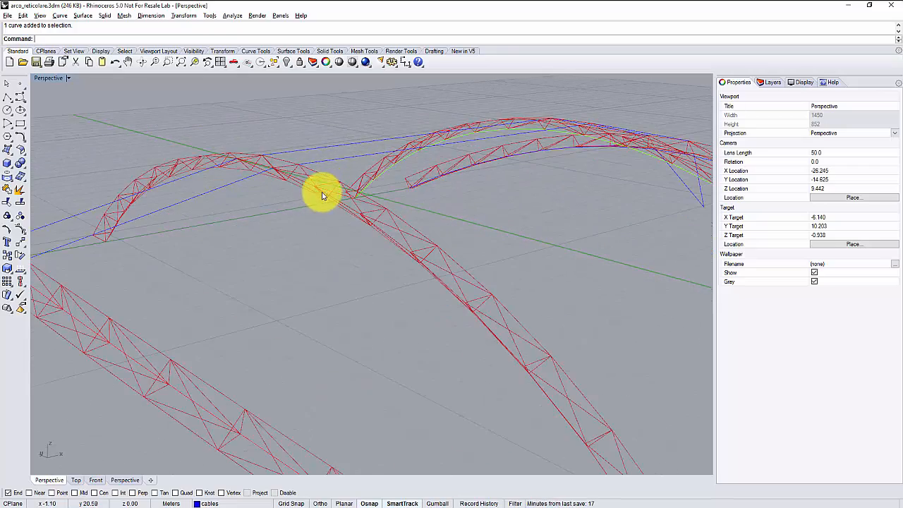
scroll(303, 299, "down", 4)
right_click_drag(303, 298, 211, 290)
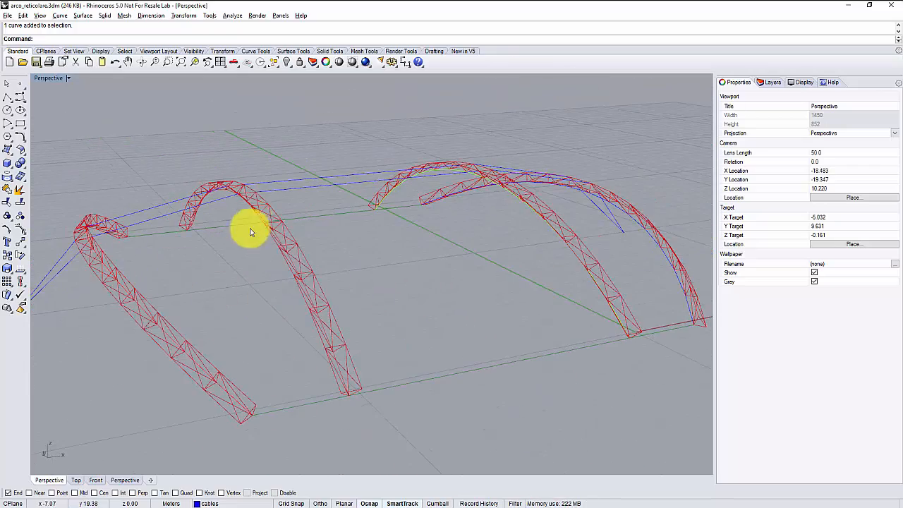
Examine the lattice arch beside the end arch by selecting individual segments of its lower chord.
right_click_drag(397, 282, 417, 283)
scroll(305, 241, "up", 2)
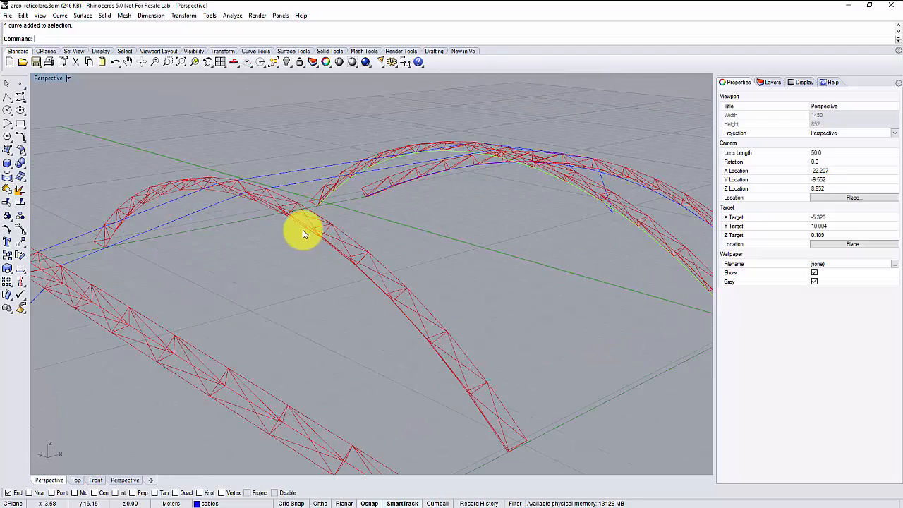
right_click_drag(303, 235, 274, 191)
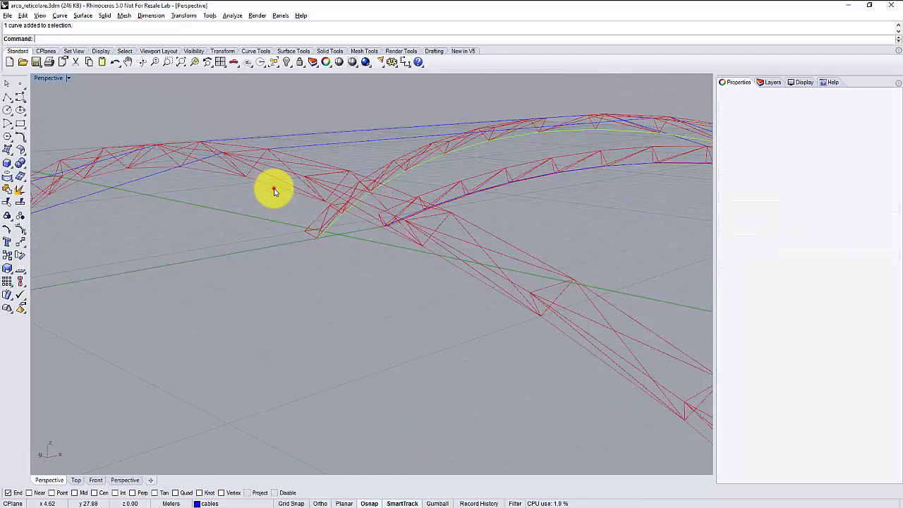
left_click(238, 191)
left_click(217, 176)
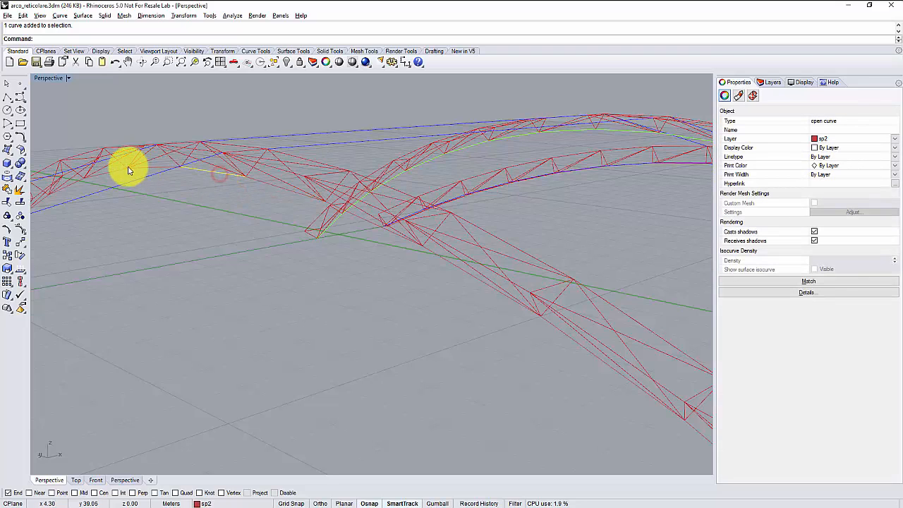
left_click(162, 166)
left_click(207, 173)
left_click(268, 188)
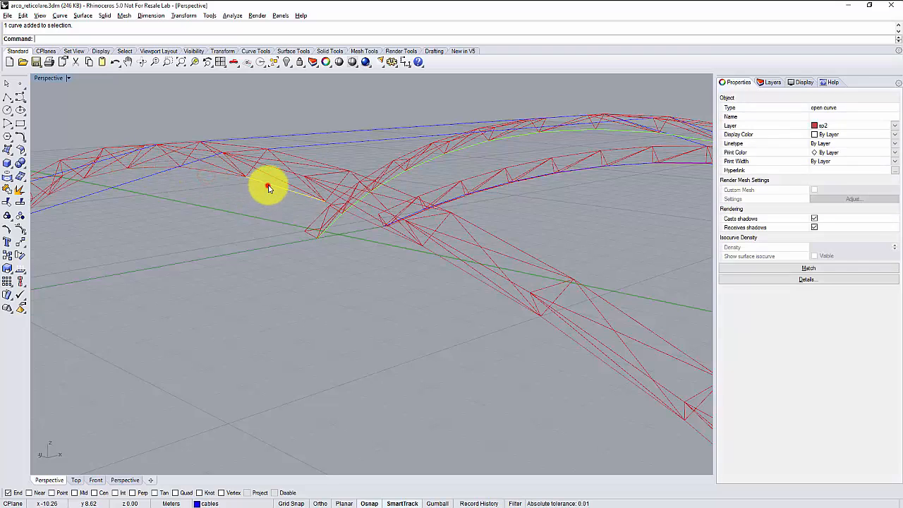
left_click(216, 175)
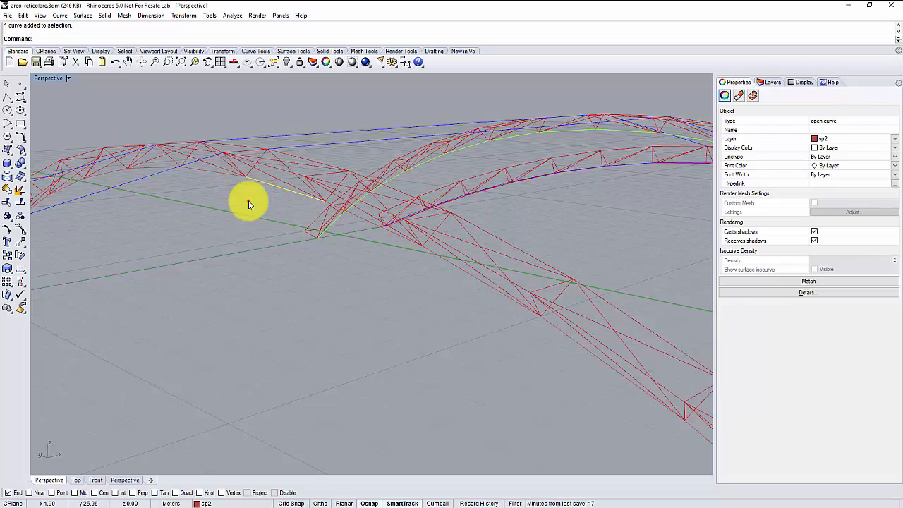
left_click(246, 199)
Select all the curves meeting at one lower-chord node of the arch to check how they connect.
scroll(296, 212, "down", 5)
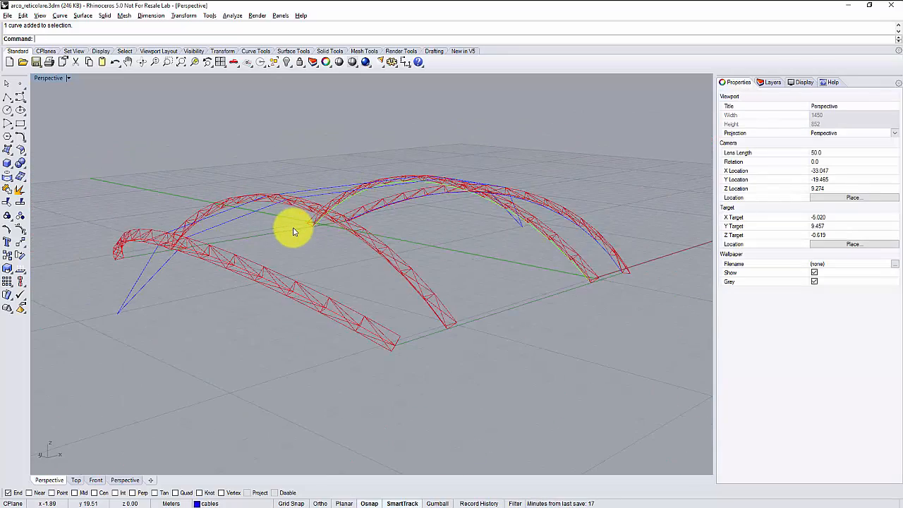
scroll(294, 228, "up", 10)
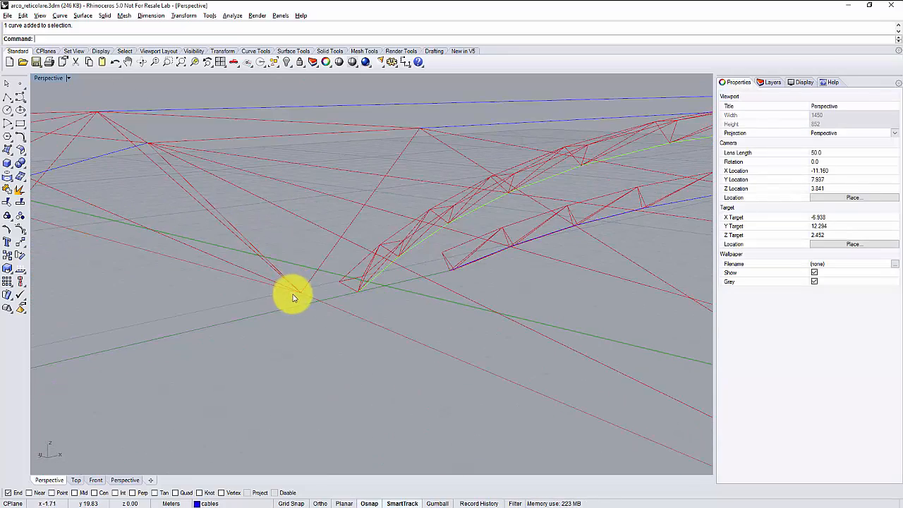
left_click_drag(314, 329, 302, 296)
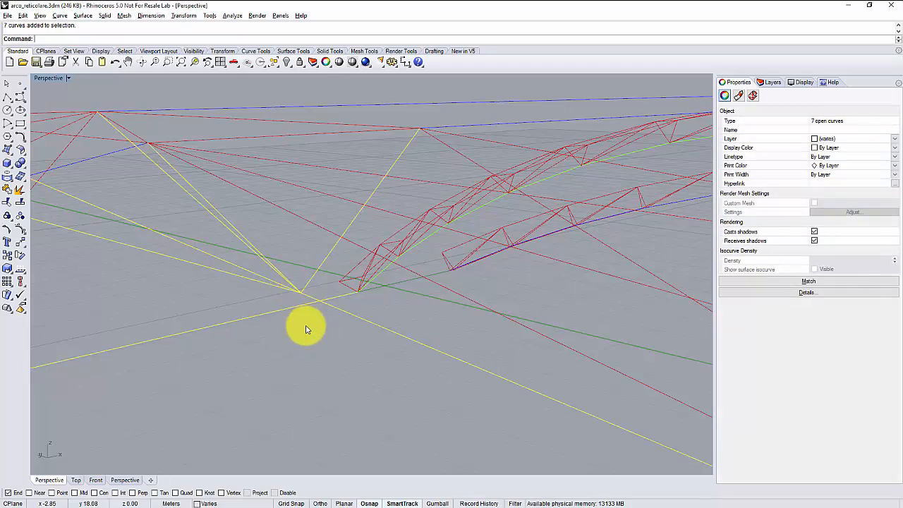
left_click(307, 325)
Copy all the model curves, switch to ixCube, and import the boundary, spl1, sp2, sp3 and sp4 layers as CAD layers.
scroll(323, 258, "down", 10)
right_click_drag(353, 316, 308, 312)
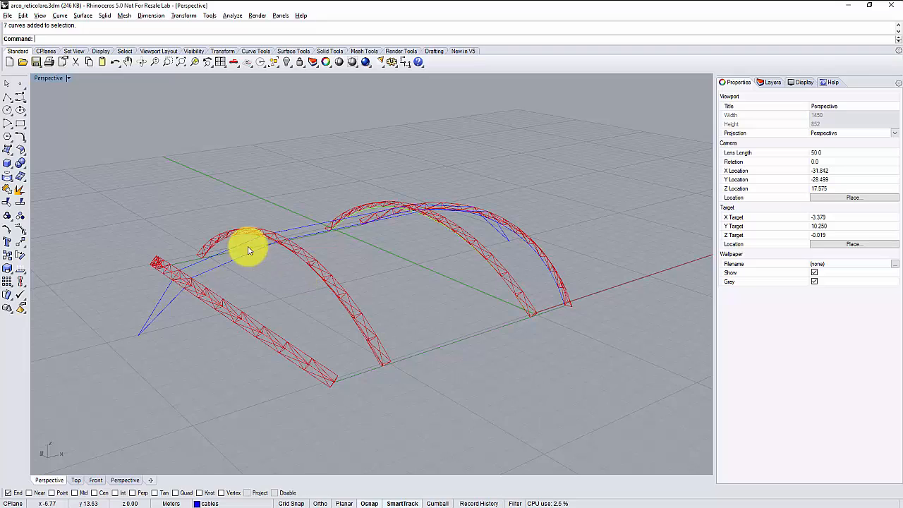
left_click_drag(82, 167, 605, 428)
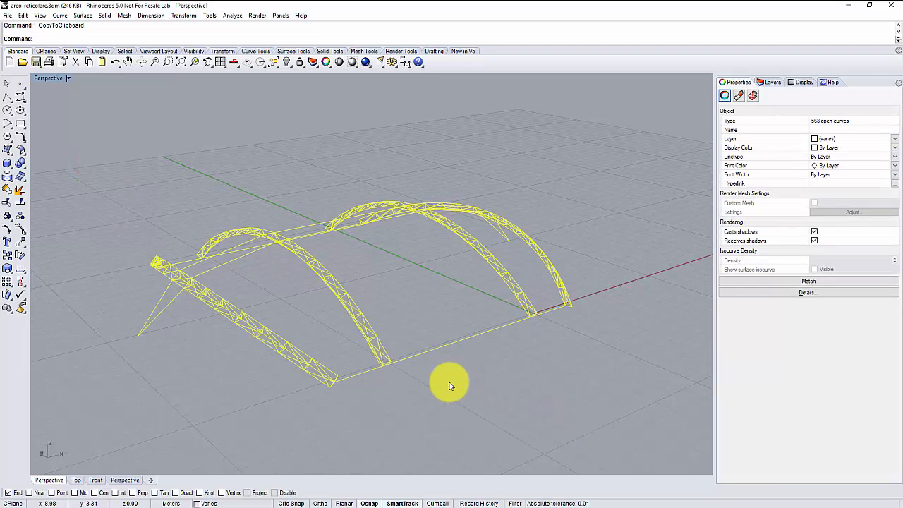
key("alt+Tab")
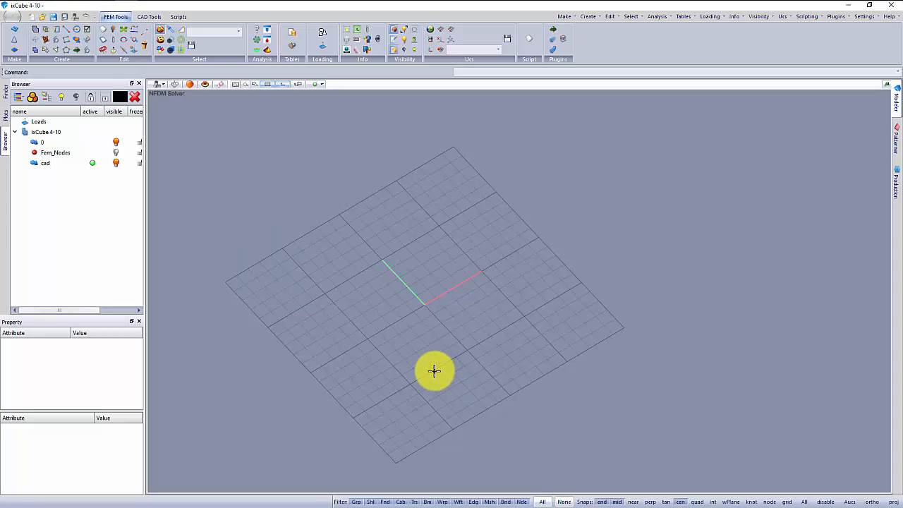
key("ctrl+v")
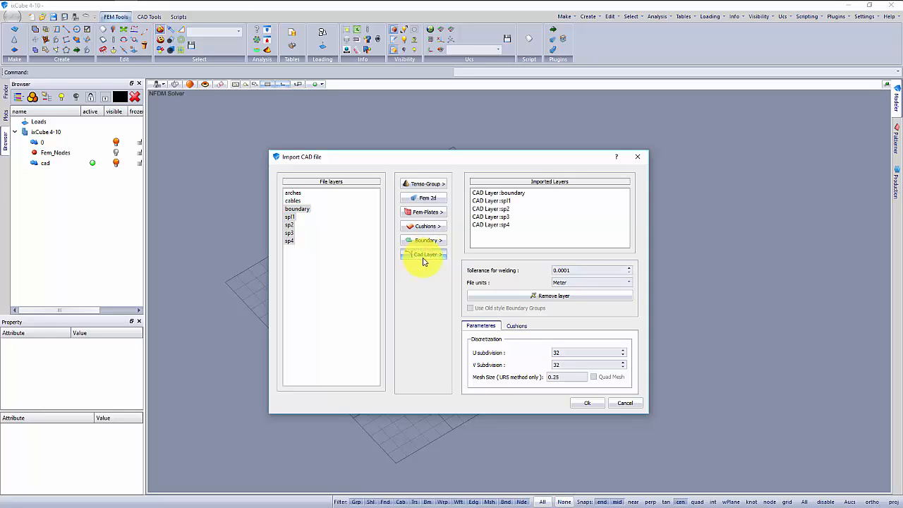
left_click(587, 403)
Examine the imported boundary and arch curves close up, selecting the lowest segment of the sp2 arch.
scroll(518, 368, "down", 3)
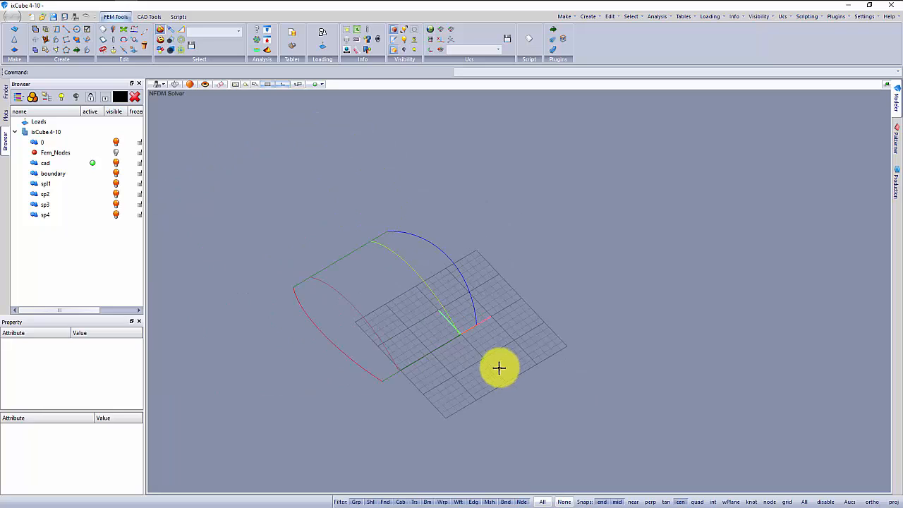
middle_click_drag(444, 369, 412, 316)
left_click_drag(284, 218, 536, 388)
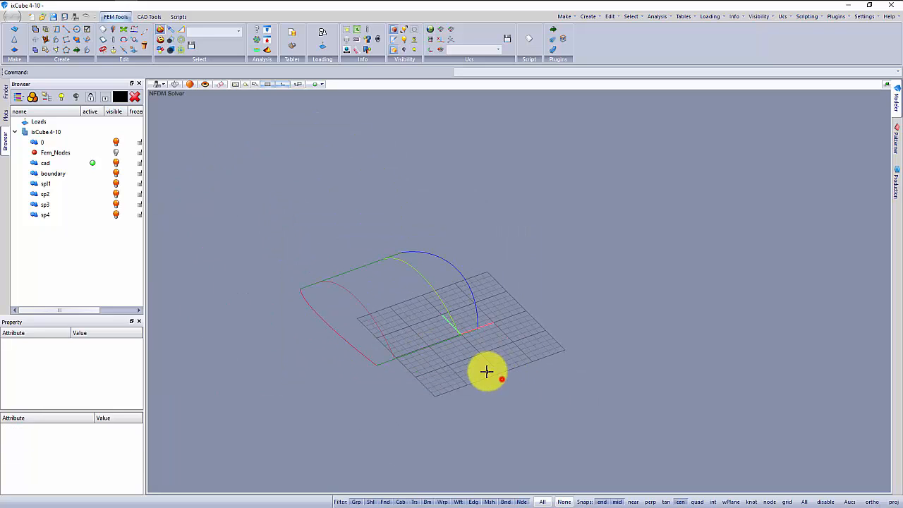
left_click(341, 295)
left_click(333, 319)
scroll(388, 385, "up", 3)
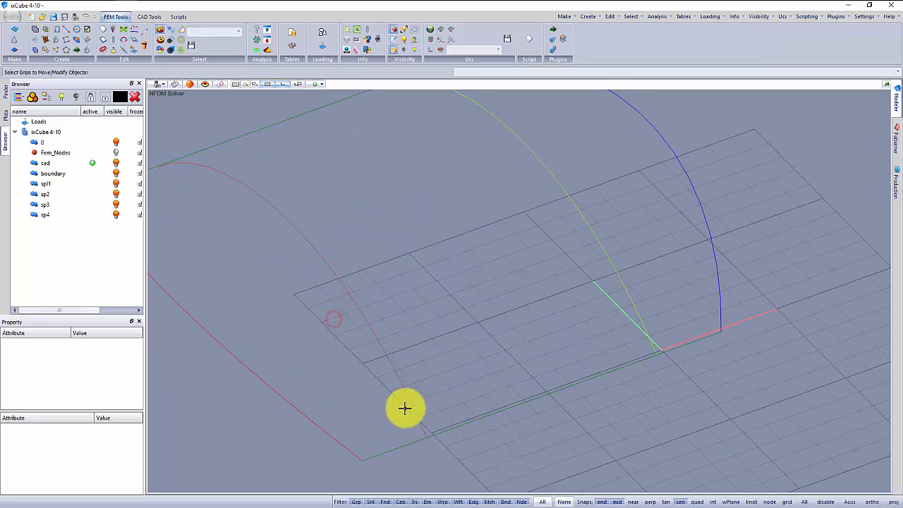
left_click(416, 411)
left_click(409, 426)
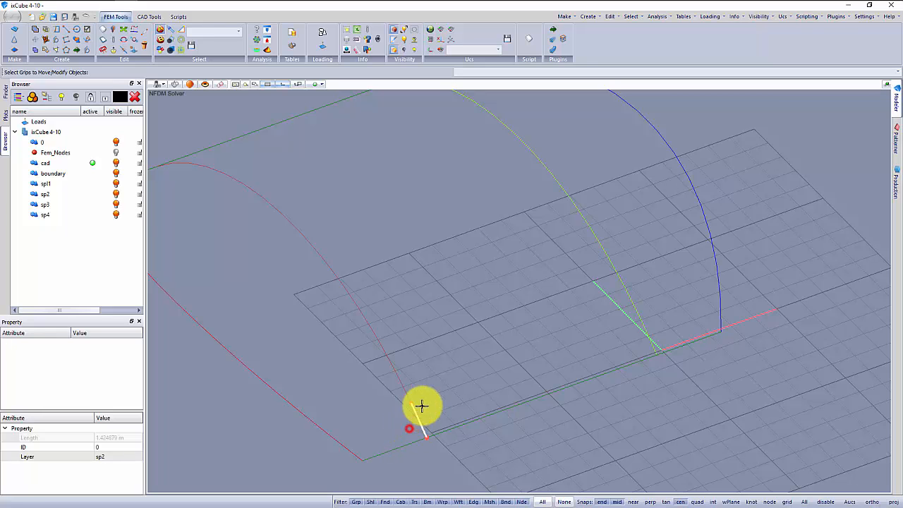
scroll(421, 405, "down", 4)
left_click(470, 379)
right_click_drag(497, 418, 438, 346)
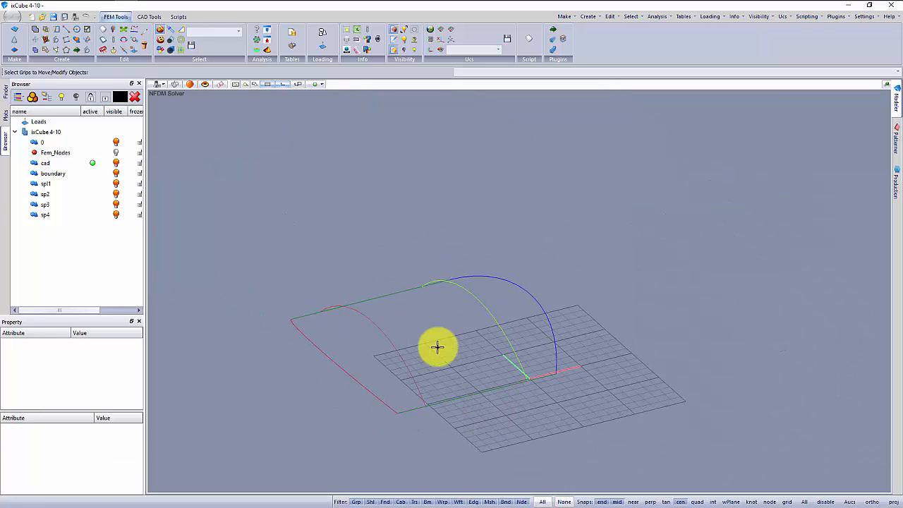
Mesh all the imported curves with the Advanced Mesher, using 1 for both the minimum and maximum mesh size.
left_click_drag(266, 240, 586, 456)
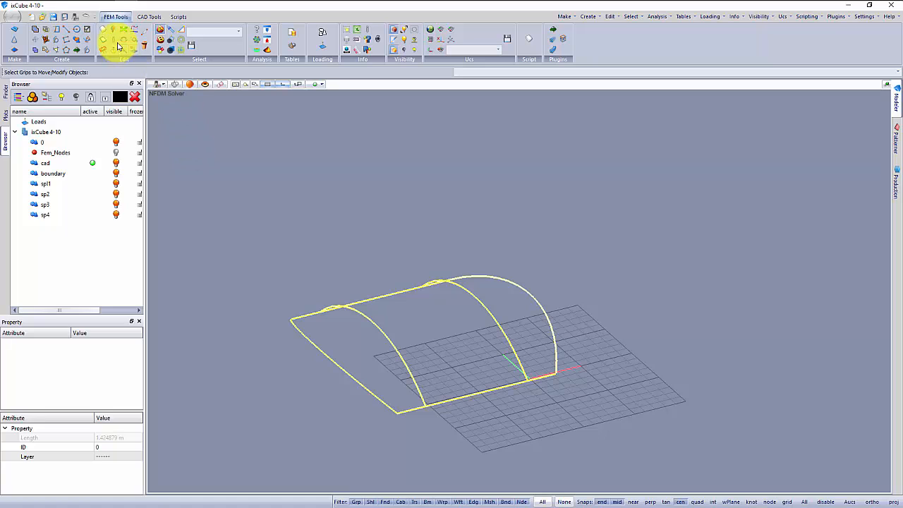
left_click(48, 32)
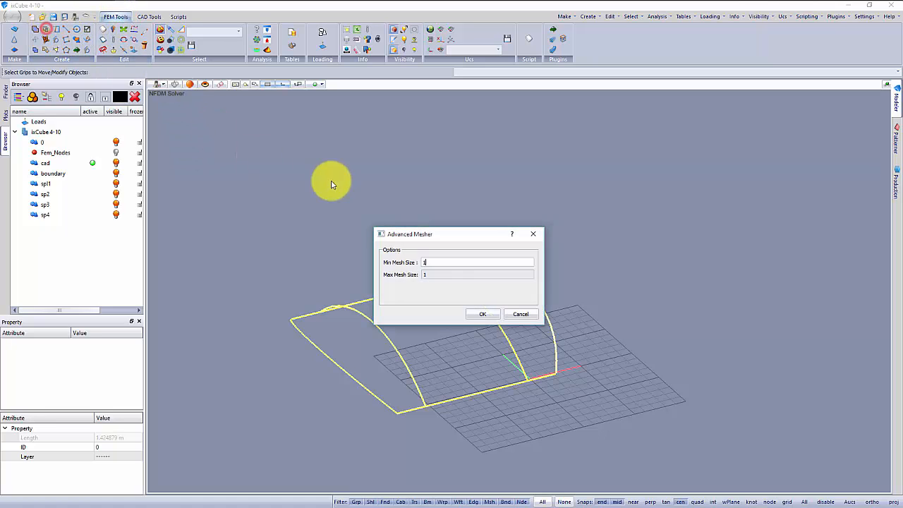
left_click(480, 314)
Create the mesh boundary for all groups with a maximum deviation of 30 degrees and check the resulting edge group's extent.
middle_click_drag(371, 276, 471, 269)
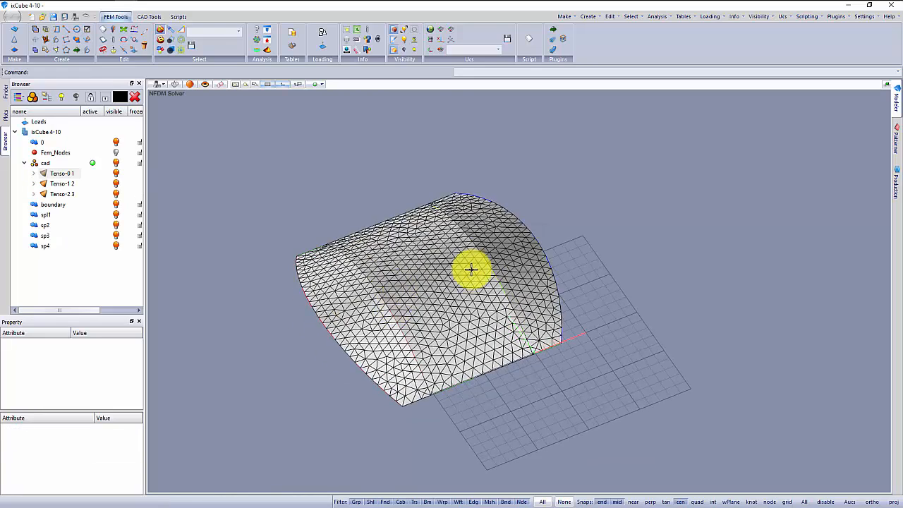
scroll(471, 269, "up", 3)
mouse_move(429, 308)
middle_mouse_down()
mouse_move(413, 304)
mouse_move(475, 292)
middle_mouse_up()
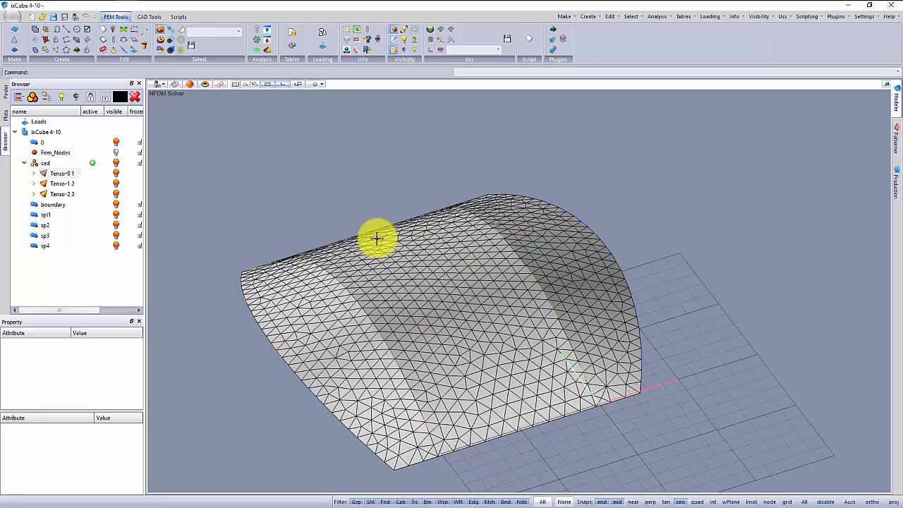
left_click(36, 44)
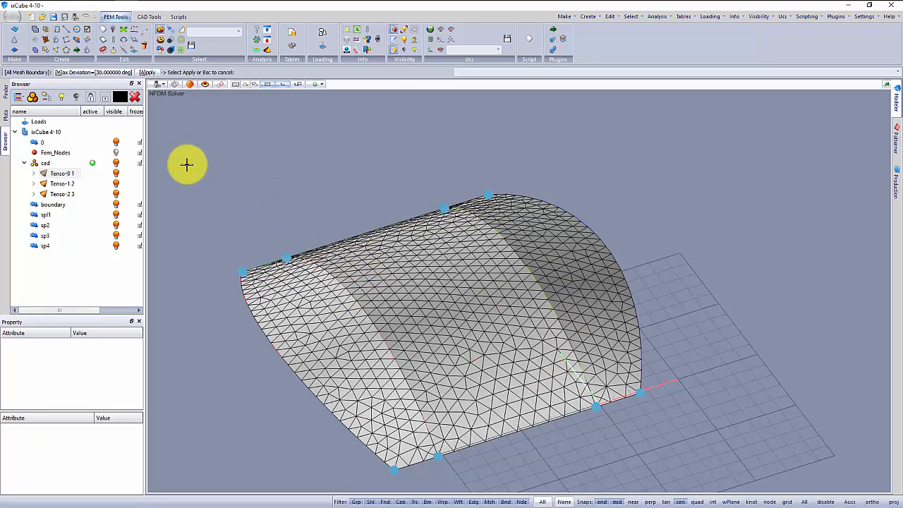
left_click(149, 73)
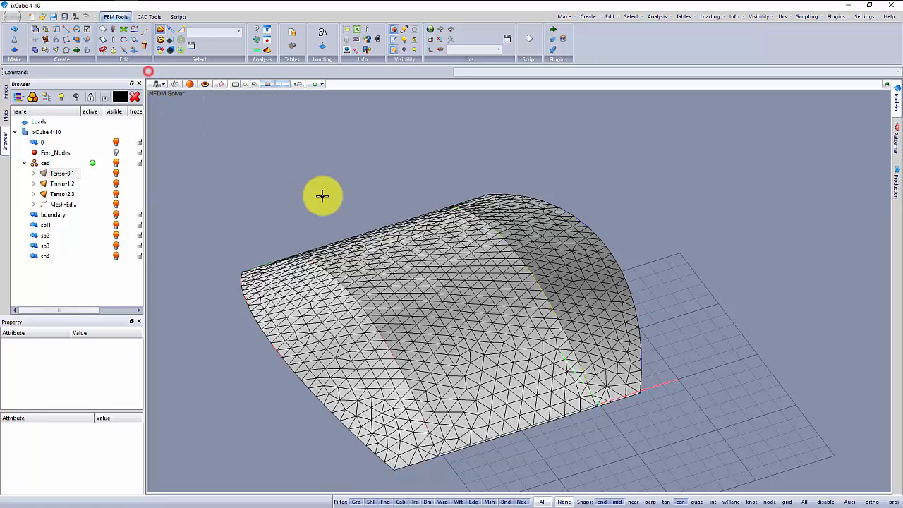
left_click(62, 205)
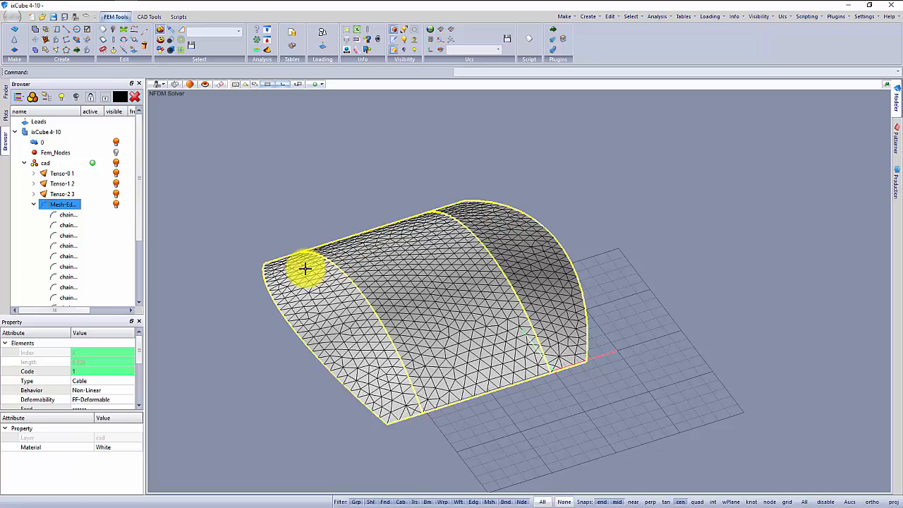
left_click(320, 216)
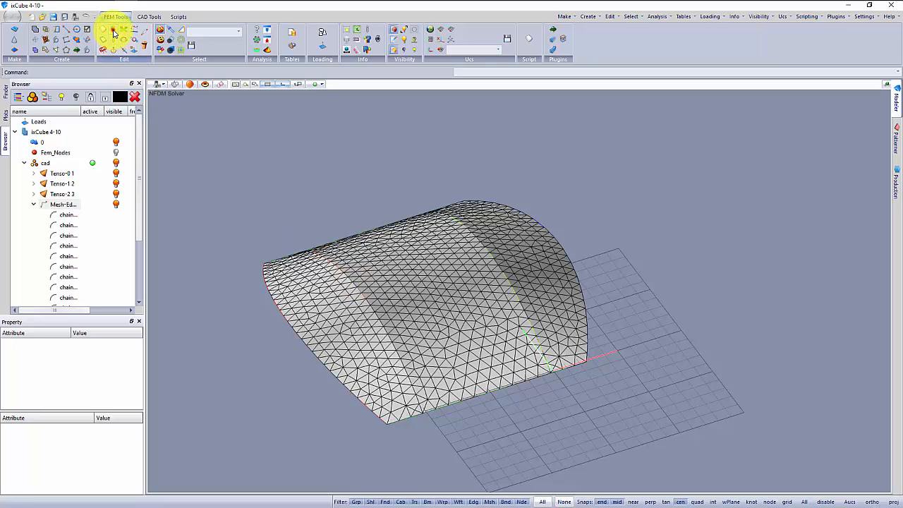
Select the overlapping edge elements along the two inner arches and delete them.
left_click(115, 29)
left_click(485, 328)
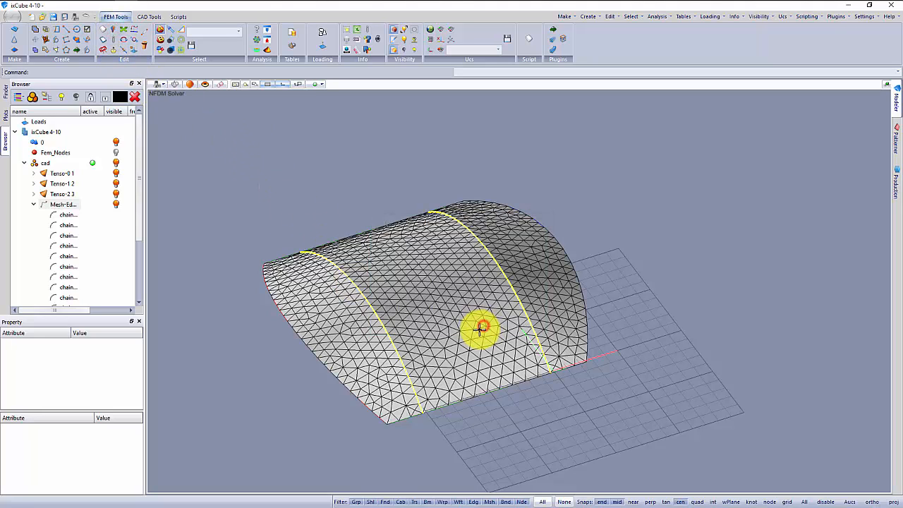
key("Delete")
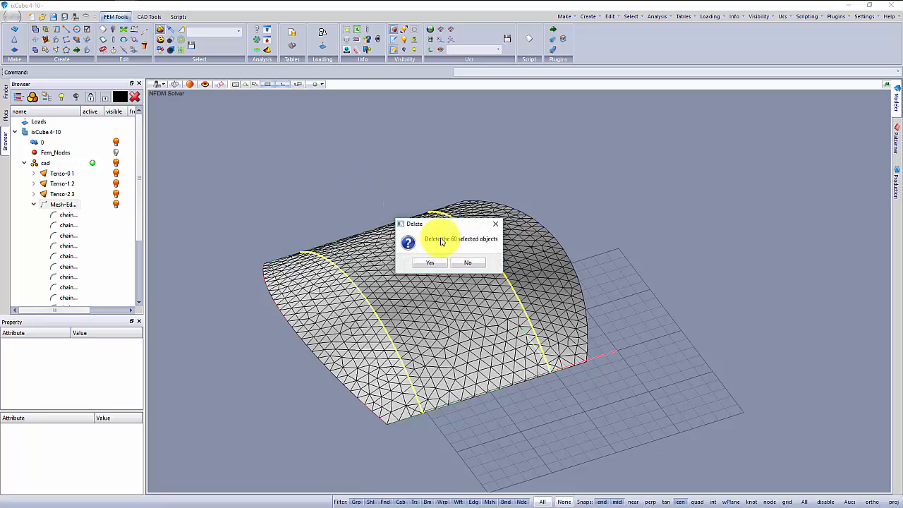
left_click(434, 270)
Import the arches and cables layers as Fem 2D elements.
mouse_move(387, 312)
left_mouse_down()
mouse_move(357, 292)
mouse_move(390, 311)
left_mouse_up()
middle_click_drag(385, 304, 386, 306)
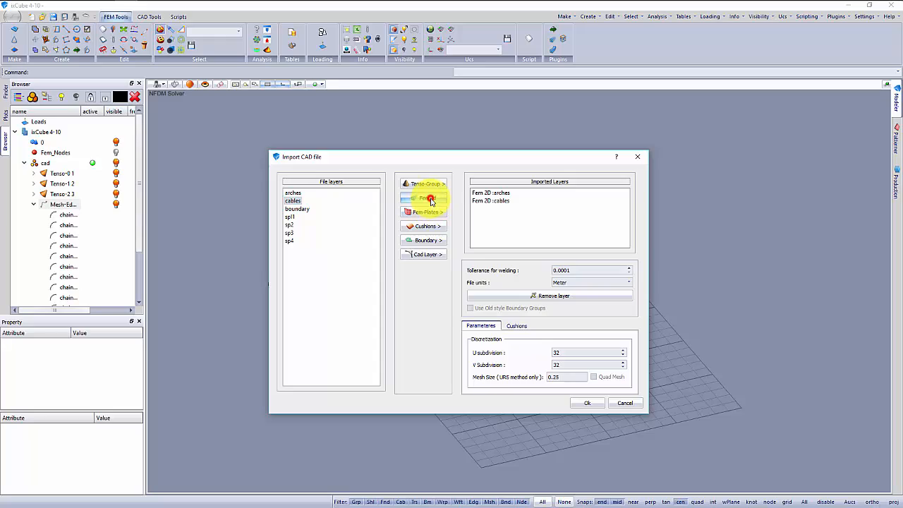
left_click(587, 403)
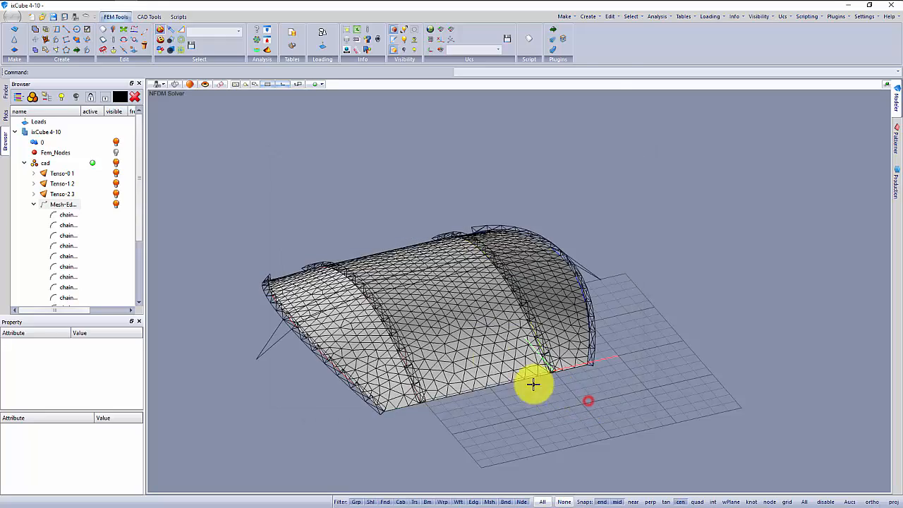
middle_click_drag(534, 381, 410, 308)
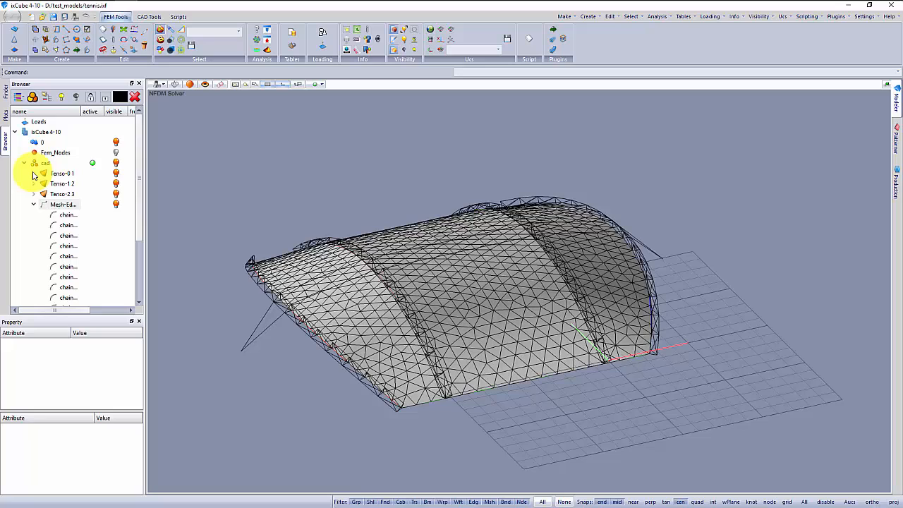
Select the Tri-Mesh of all three Tenso groups and set their seed to Precontraint 702 - Ferrari.
left_click(34, 173)
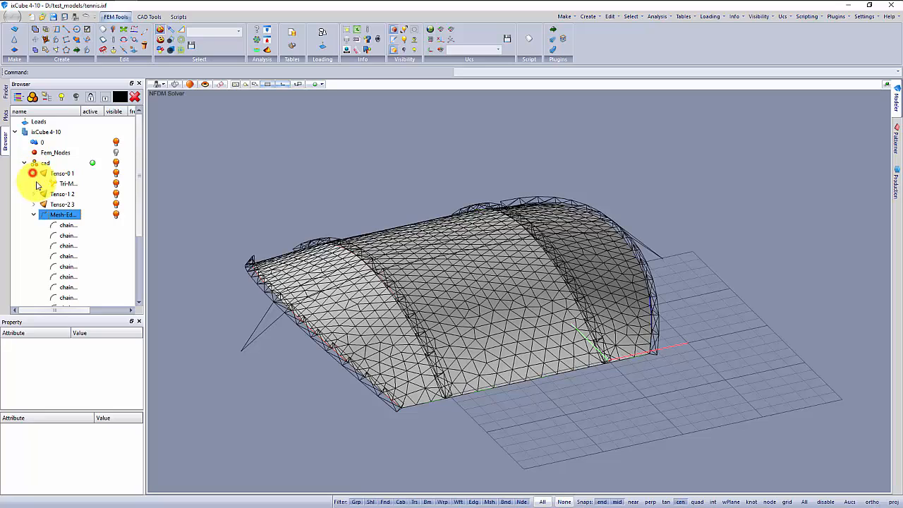
left_click(33, 193)
left_click(67, 184)
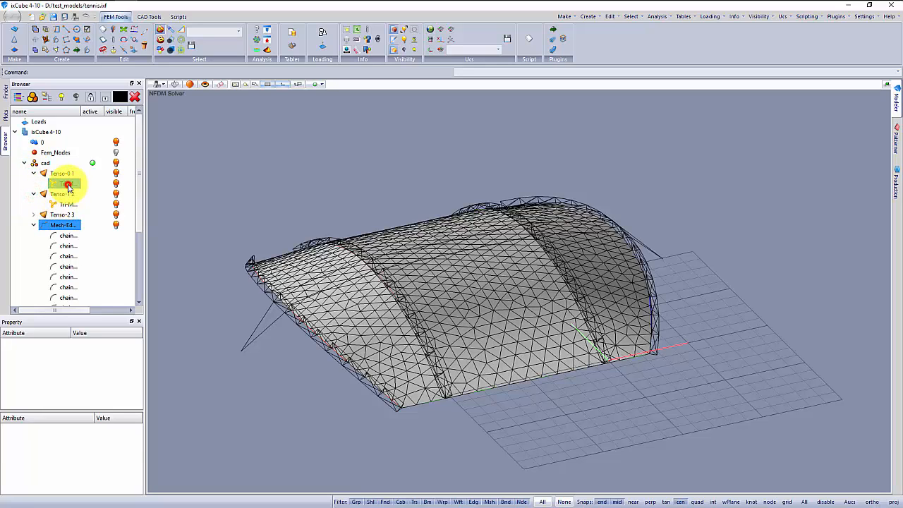
left_click(67, 204, "ctrl")
left_click(33, 215)
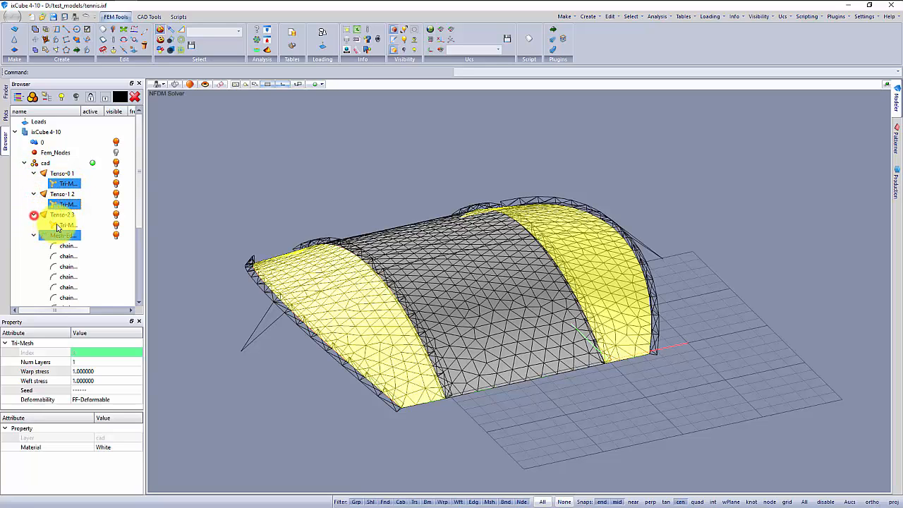
left_click(67, 224, "ctrl")
left_click(93, 390)
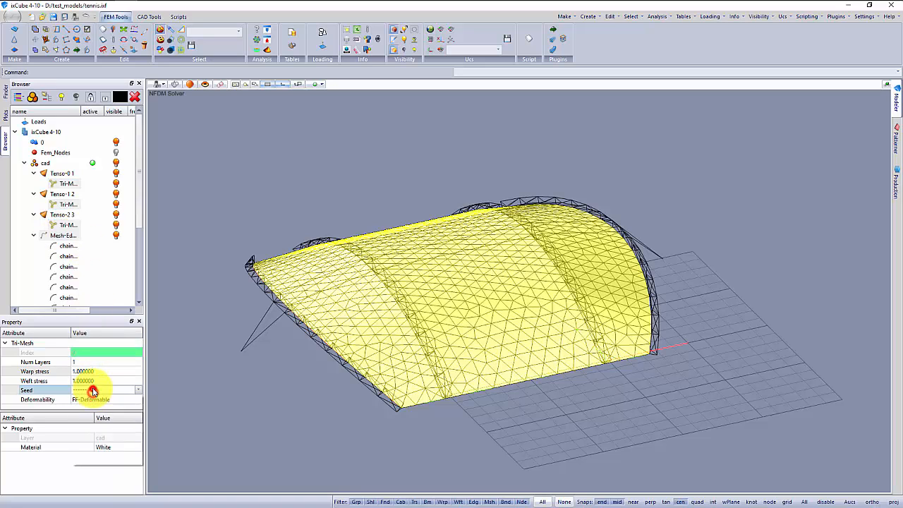
left_click(102, 449)
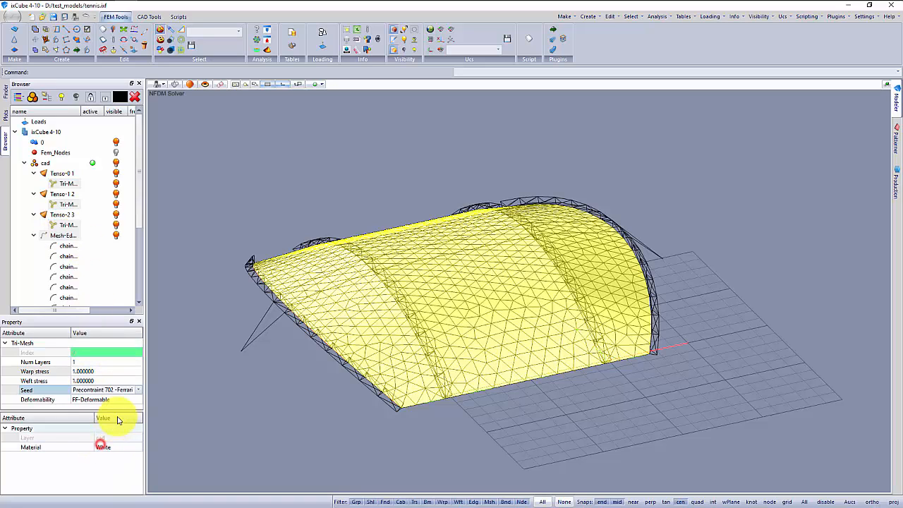
Set the warp-weft orientation of the Tenso-0 1 Tri-Mesh, using the current UCS X-Z Plane as the warp plane.
left_click(192, 369)
right_click(70, 185)
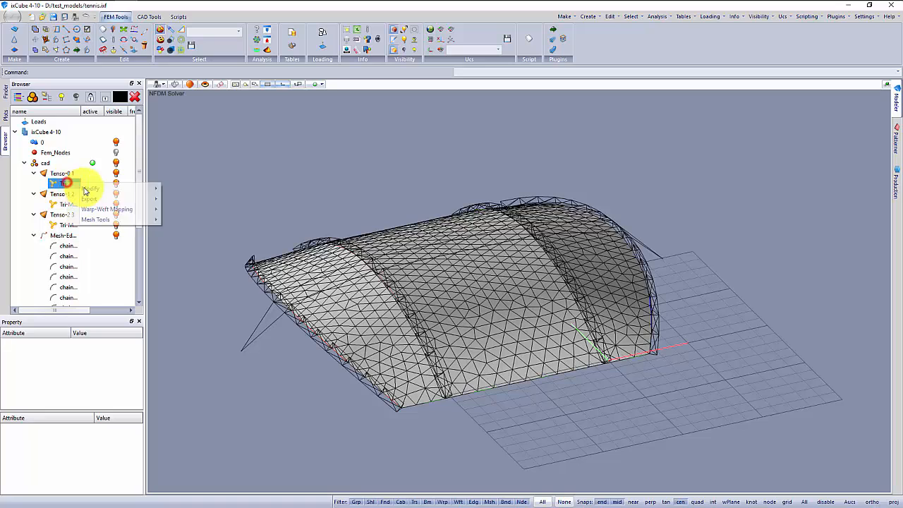
mouse_move(120, 209)
left_click(185, 210)
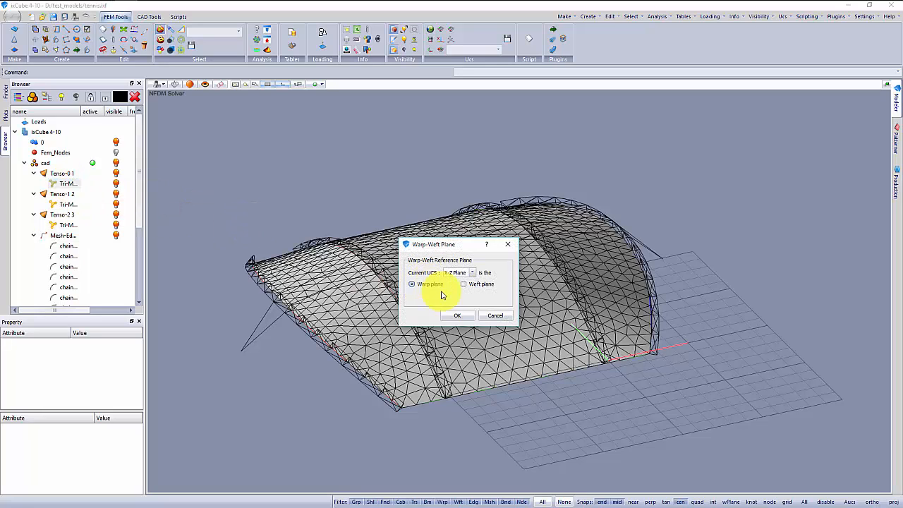
left_click(454, 315)
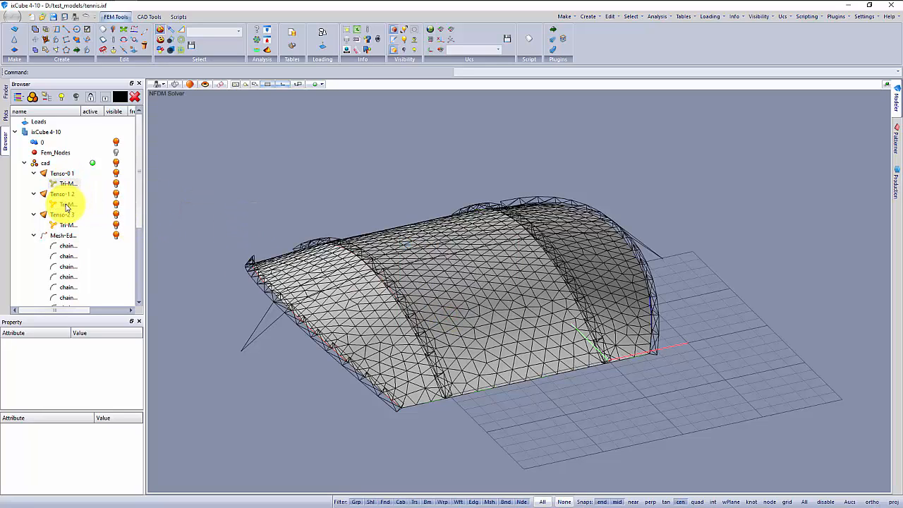
Set the warp-weft orientation of the Tenso-1 2 and Tenso-2 3 Tri-Meshes with the X-Z Plane as warp plane.
right_click(66, 204)
mouse_move(121, 233)
left_click(186, 232)
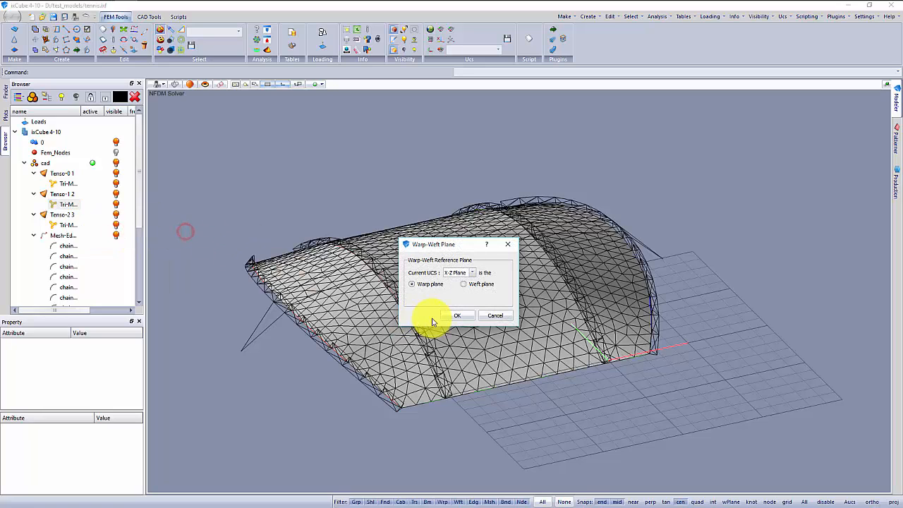
left_click(450, 315)
right_click(68, 224)
left_click(112, 251)
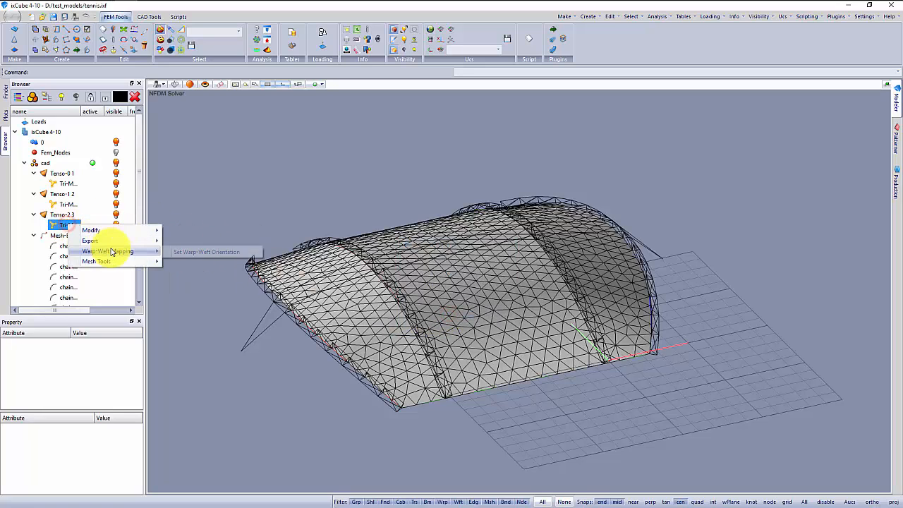
left_click(196, 252)
left_click(453, 315)
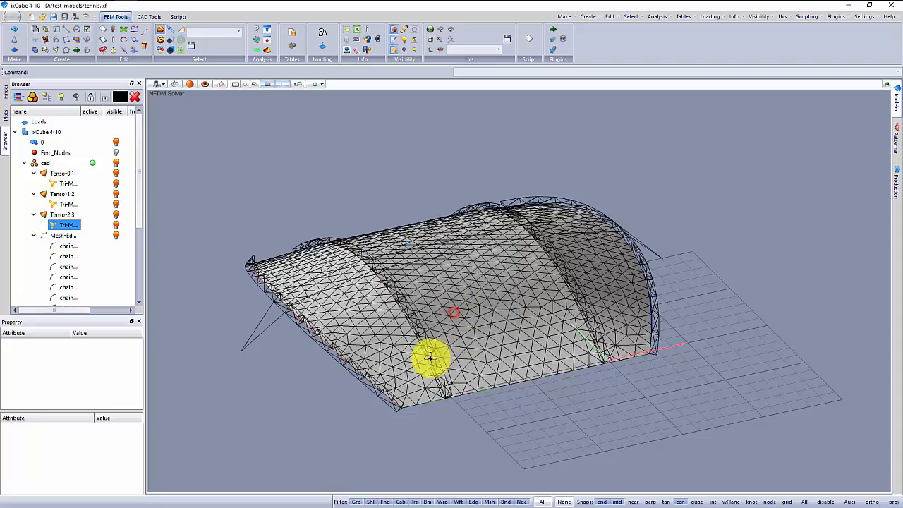
Define the Mesh-Edges group as Beam elements with Stiff-Deformable deformability and the CHS_88.9x4.8 seed.
mouse_move(468, 360)
middle_mouse_down()
mouse_move(435, 353)
mouse_move(453, 363)
middle_mouse_up()
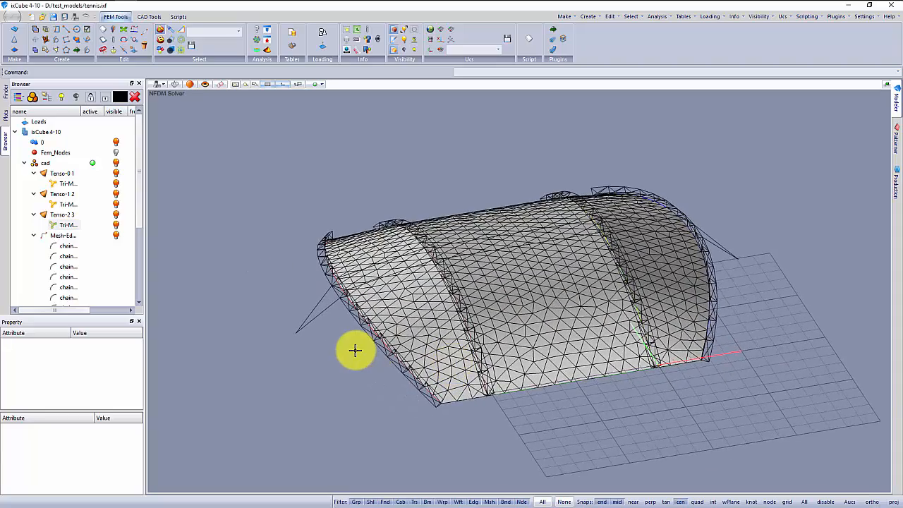
left_click(91, 410)
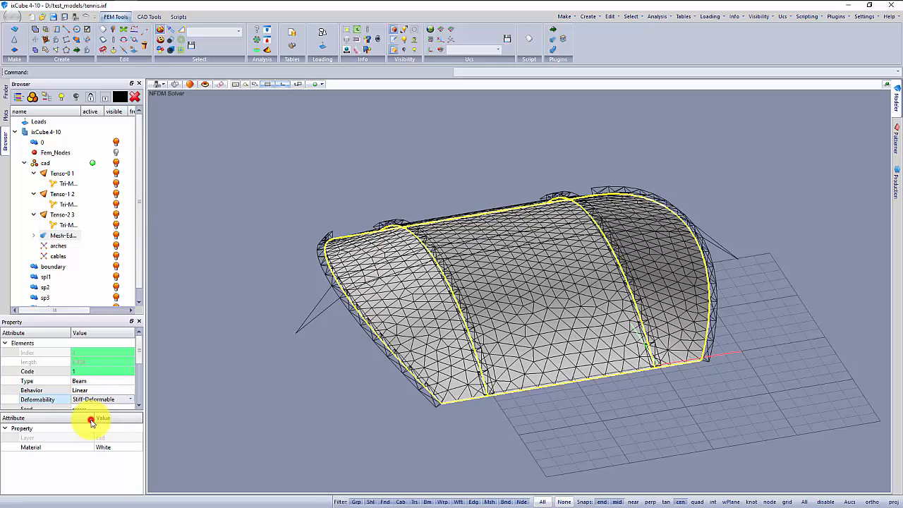
left_click(99, 409)
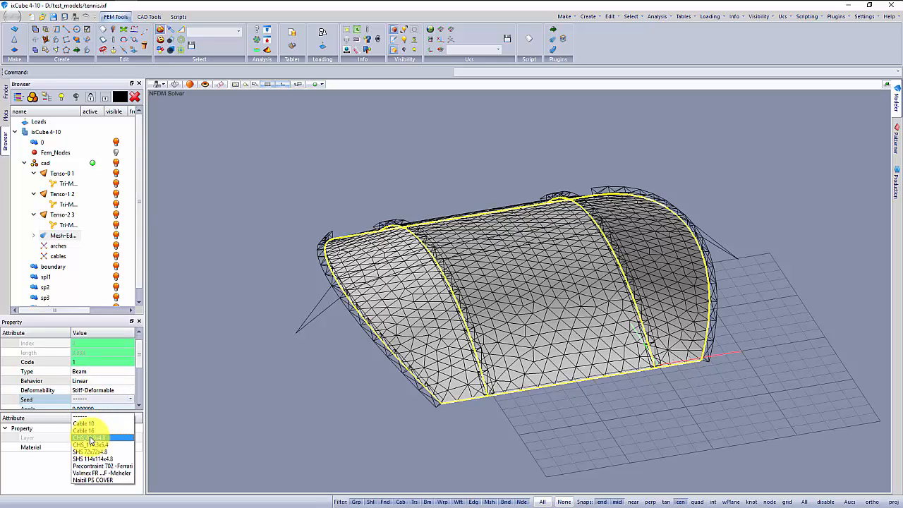
left_click(90, 439)
left_click(206, 328)
mouse_move(236, 295)
middle_mouse_down()
mouse_move(248, 291)
mouse_move(242, 296)
middle_mouse_up()
scroll(403, 262, "up", 6)
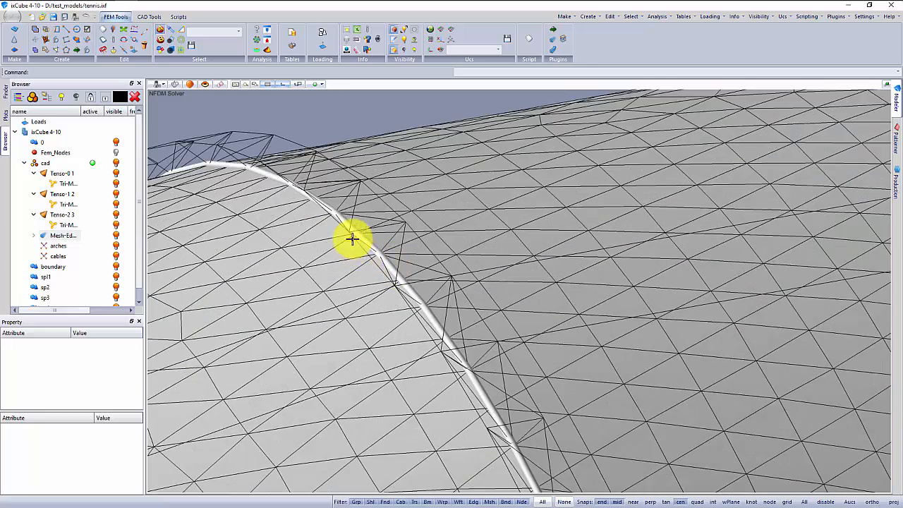
scroll(399, 275, "down", 8)
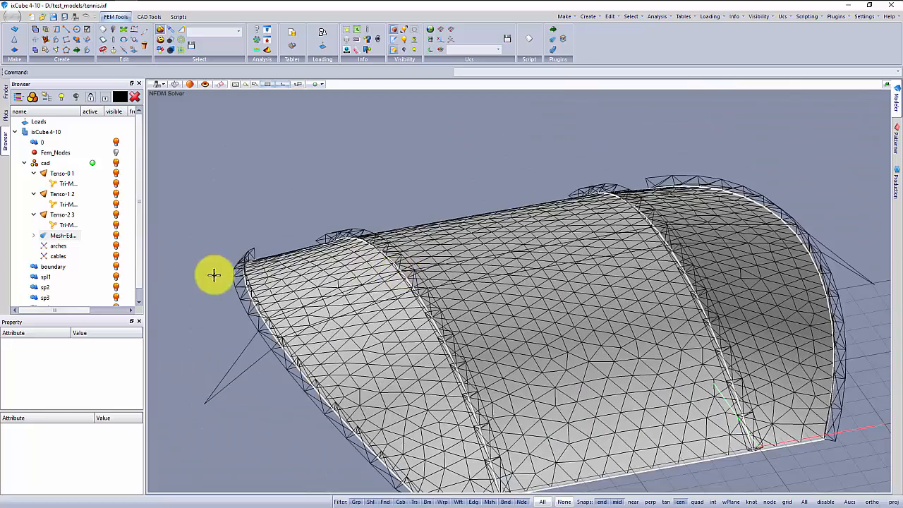
Define the arches group as Stiff-Deformable Beam elements and assign them the CHS_88.9x4.8 seed.
left_click(59, 246)
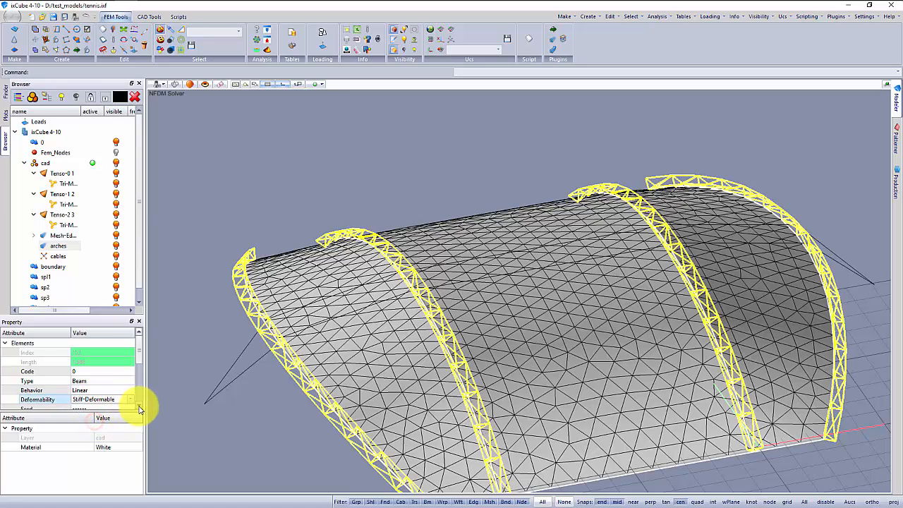
left_click(139, 407)
left_click(97, 371)
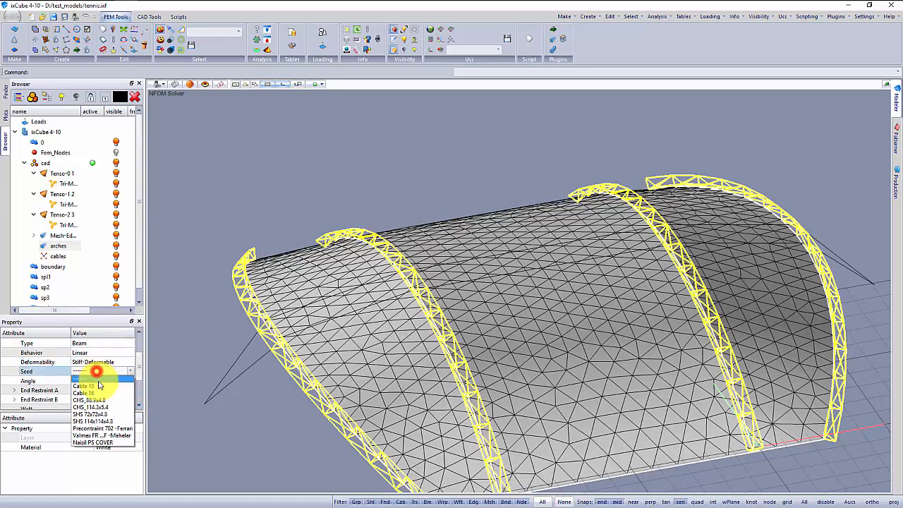
left_click(92, 399)
left_click(262, 188)
scroll(375, 306, "down", 3)
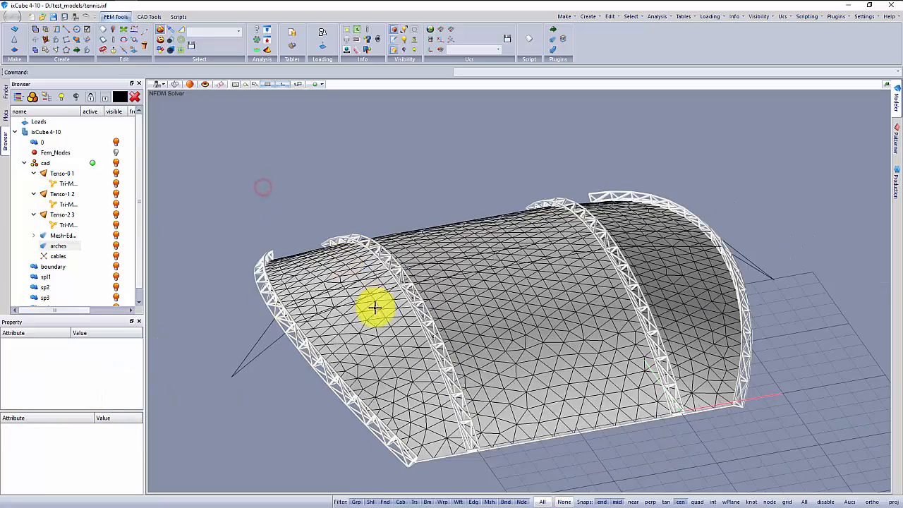
middle_click_drag(375, 306, 390, 276)
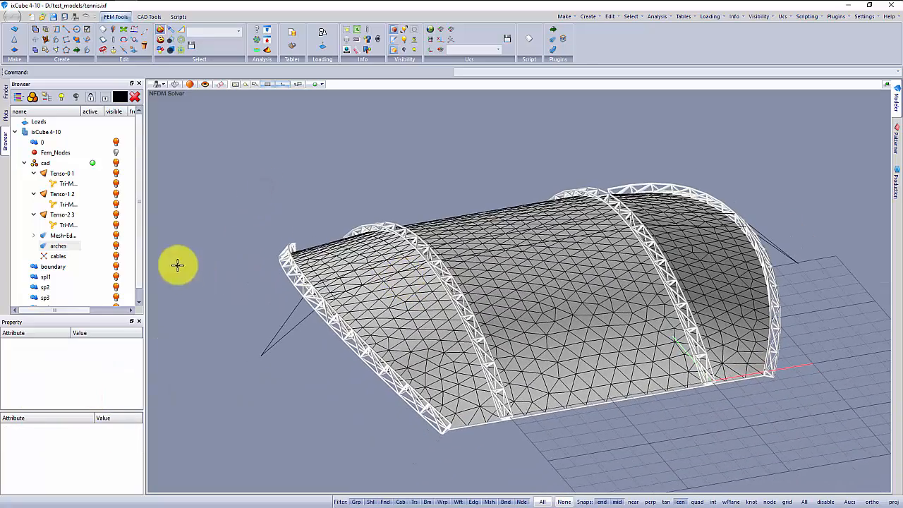
Define the cables group as Non-Linear Cable elements with Stiff-Deformable deformability and the Cable 16 seed.
left_click(70, 246)
left_click(56, 246)
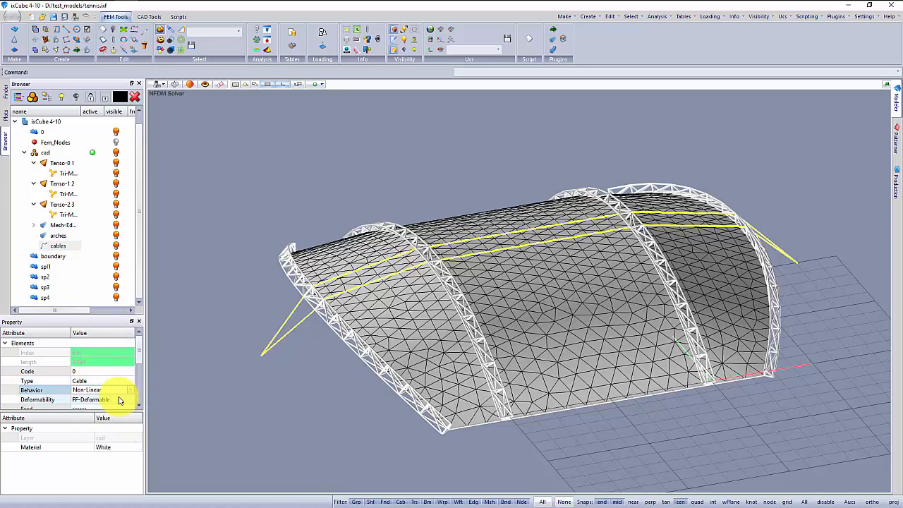
left_click(100, 422)
left_click(140, 404)
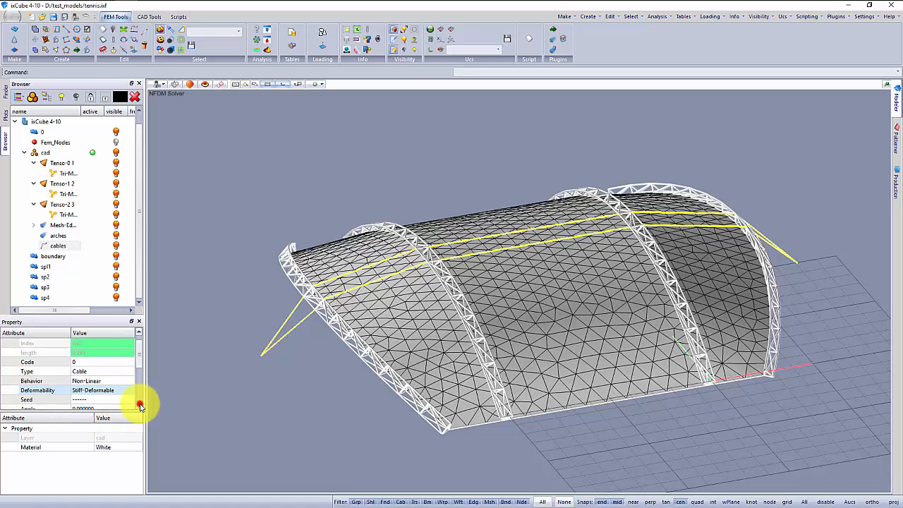
left_click(96, 382)
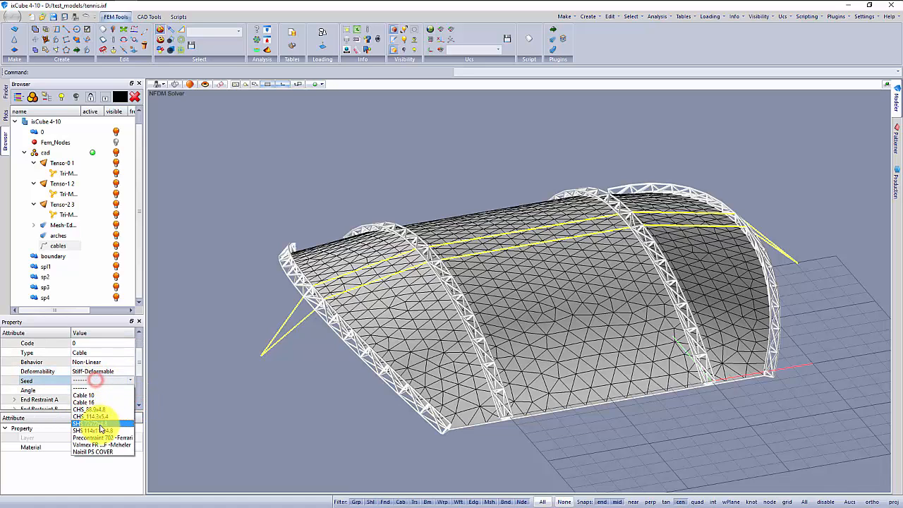
left_click(100, 403)
left_click(204, 321)
middle_click_drag(291, 338, 237, 289)
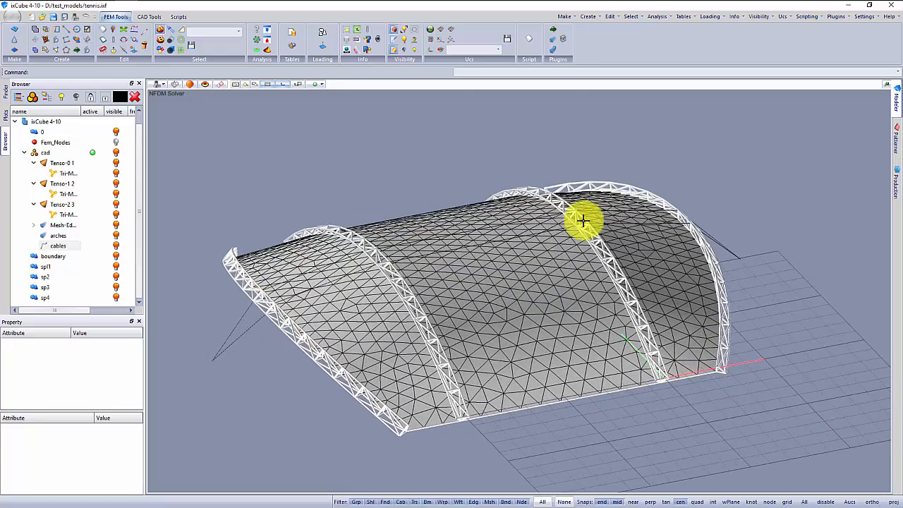
Turn on the node display and select the ground anchor nodes of the cables at both ends of the structure.
middle_click_drag(330, 345, 380, 316)
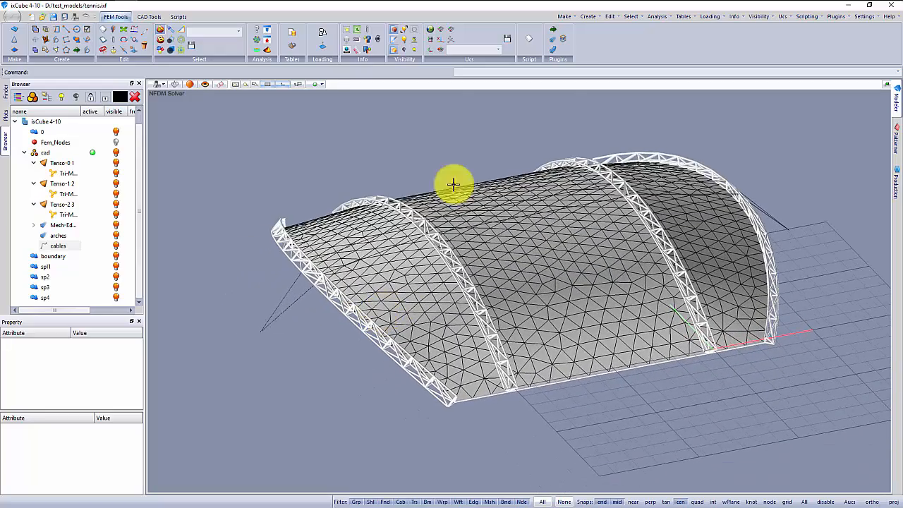
left_click(393, 29)
left_click_drag(250, 324, 280, 344)
middle_click_drag(428, 338, 307, 347)
middle_click_drag(645, 280, 704, 243)
left_click_drag(711, 260, 712, 261)
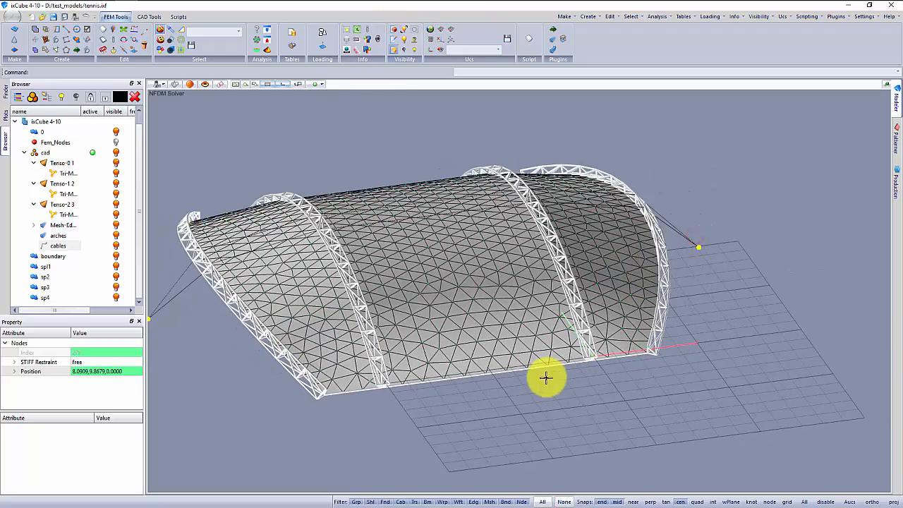
Add the base nodes of the first end arch and the adjacent inner arch to the node selection.
middle_click_drag(546, 378, 522, 353)
scroll(332, 364, "up", 5)
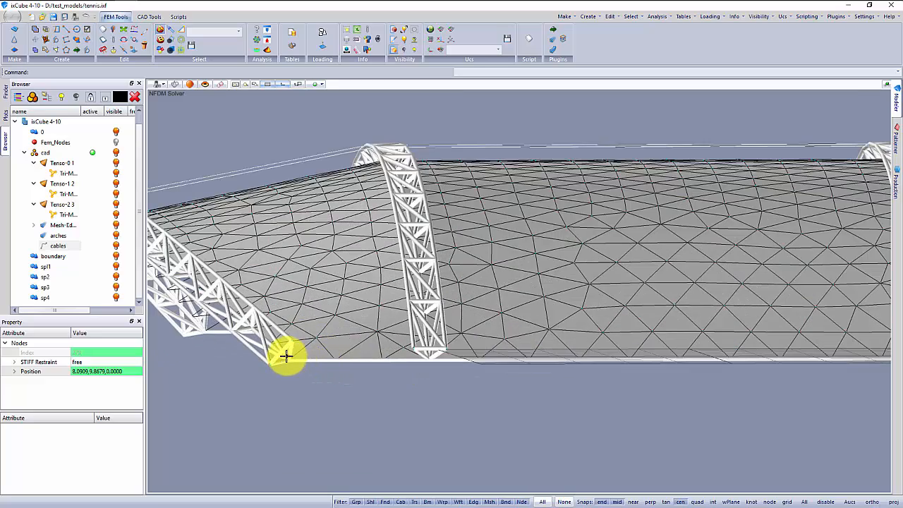
left_click(300, 367)
scroll(419, 357, "up", 5)
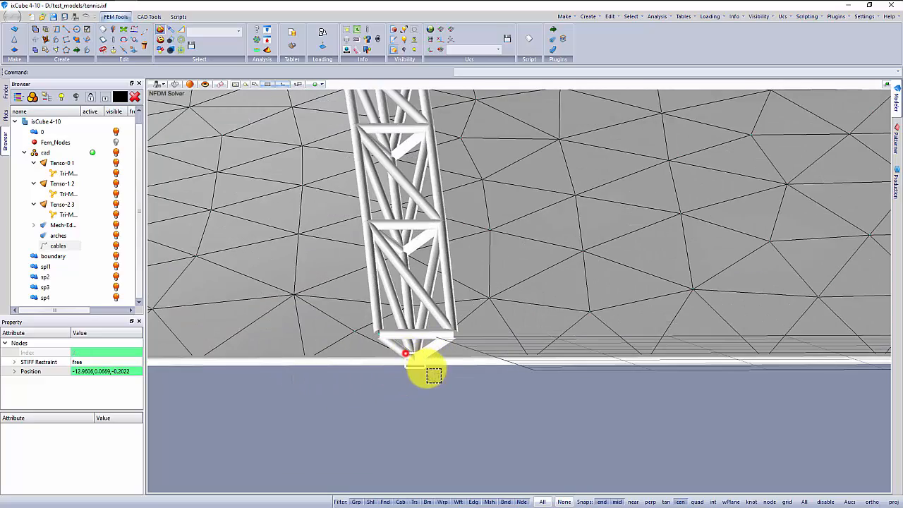
left_click_drag(427, 368, 370, 358)
scroll(370, 358, "down", 3)
middle_click_drag(518, 371, 489, 333)
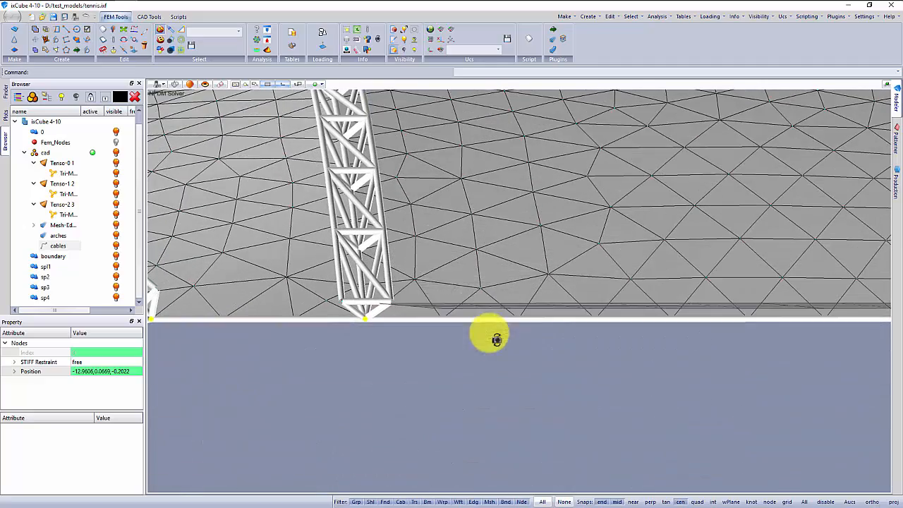
Add the base nodes of the other two arches in a front wireframe view and set the selected nodes' STIFF Restraint to fixed.
left_click(158, 84)
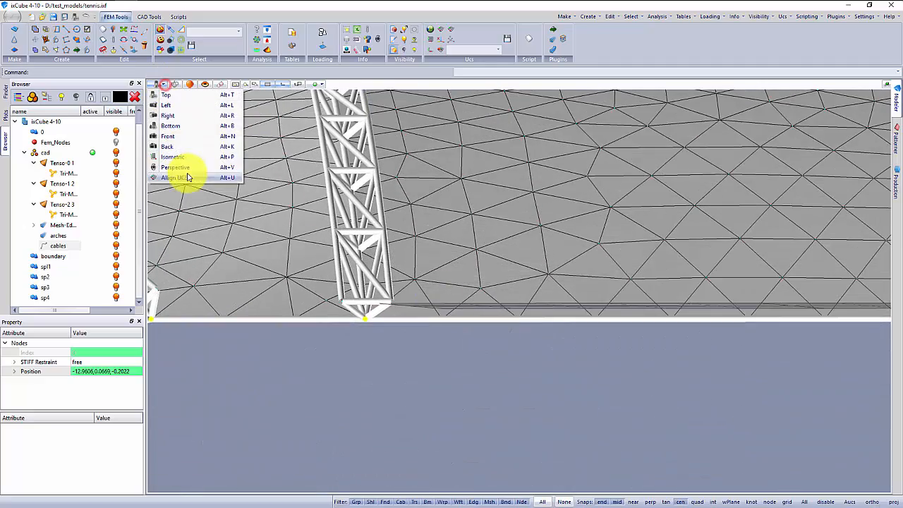
left_click(178, 139)
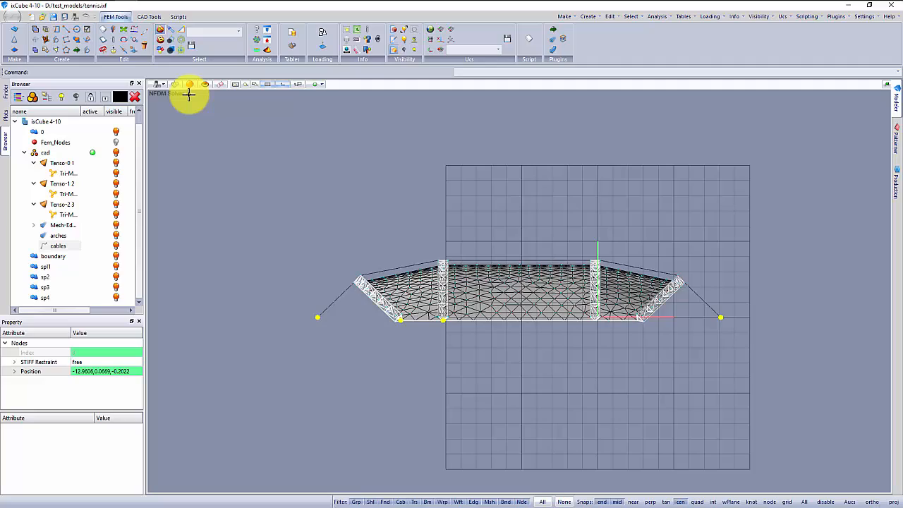
scroll(493, 296, "up", 10)
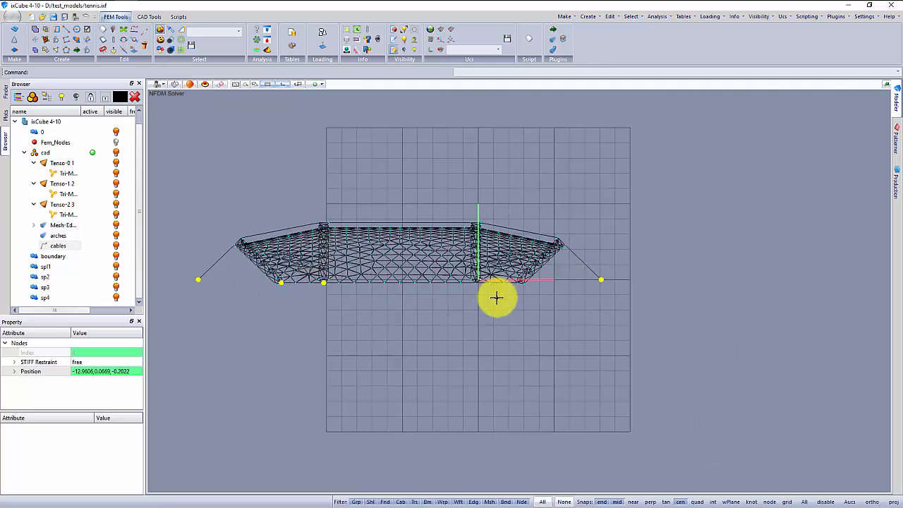
scroll(515, 333, "up", 6)
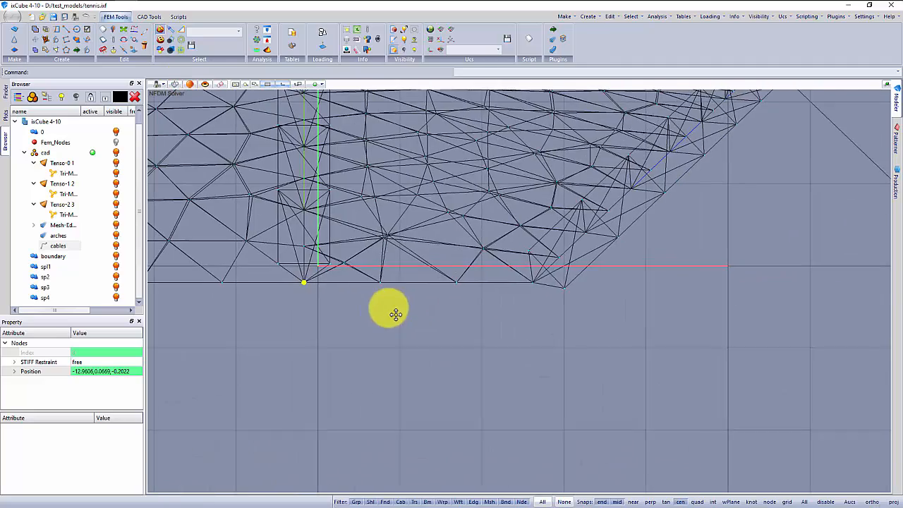
scroll(538, 299, "down", 10)
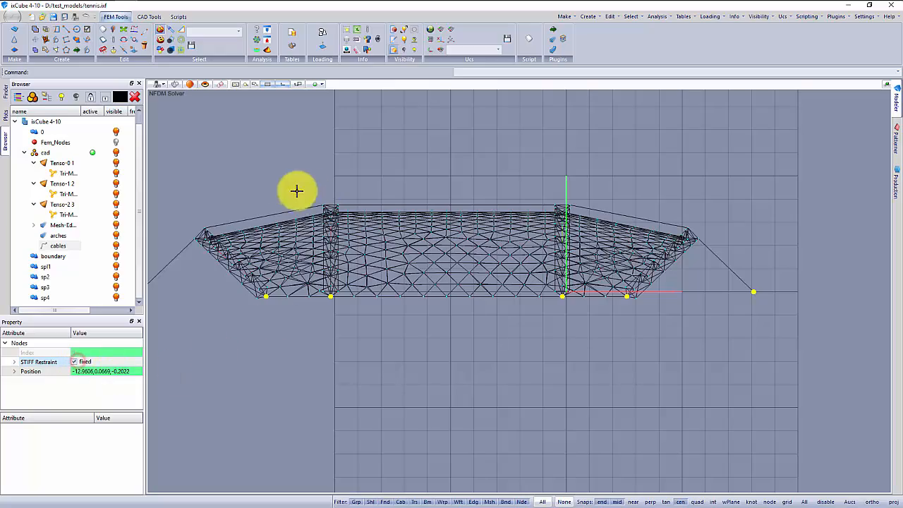
left_click(160, 84)
left_click(174, 156)
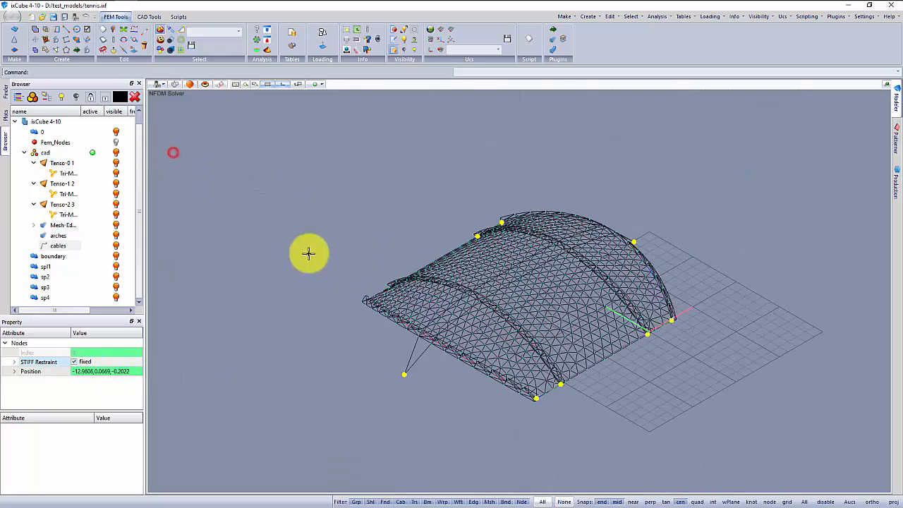
left_click(301, 245)
Inspect the base nodes of the arches on both sides of the structure for missing restraints.
middle_click_drag(306, 321, 408, 320)
scroll(407, 319, "up", 5)
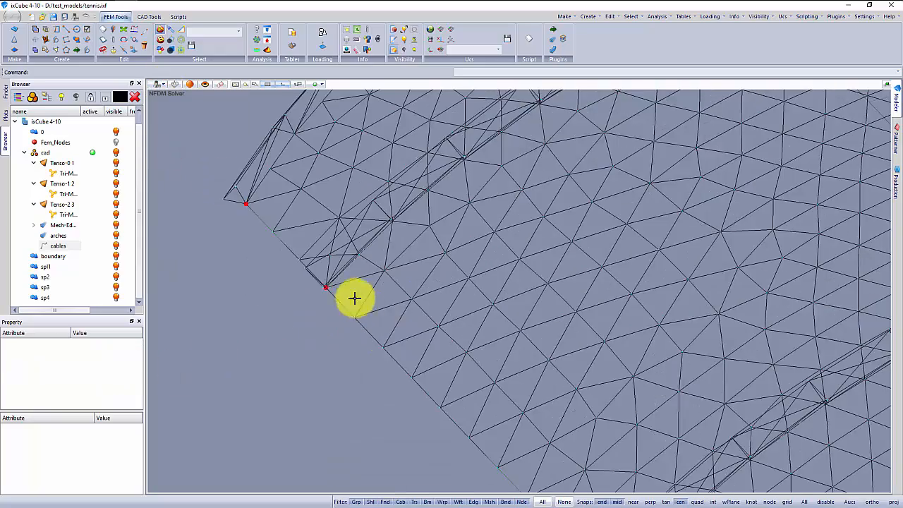
scroll(296, 277, "down", 4)
middle_click_drag(314, 279, 353, 298)
scroll(315, 294, "up", 6)
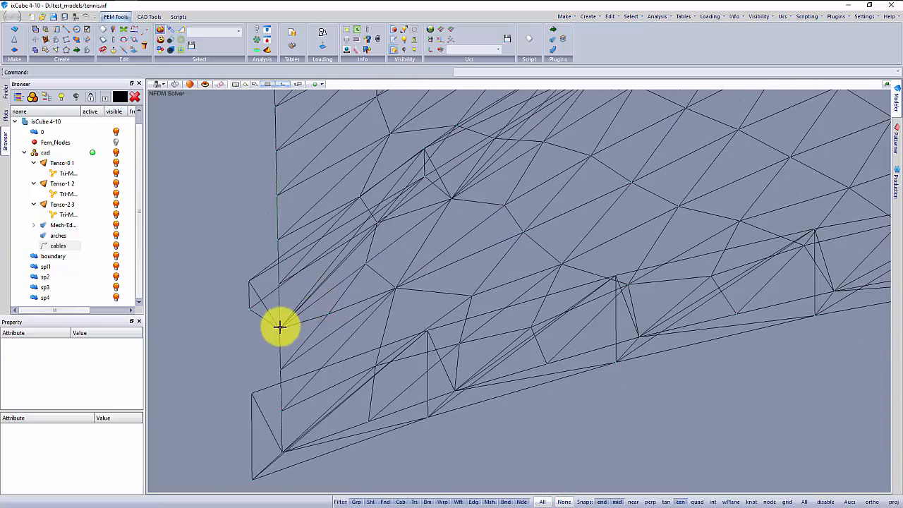
scroll(277, 332, "up", 3)
scroll(317, 258, "down", 6)
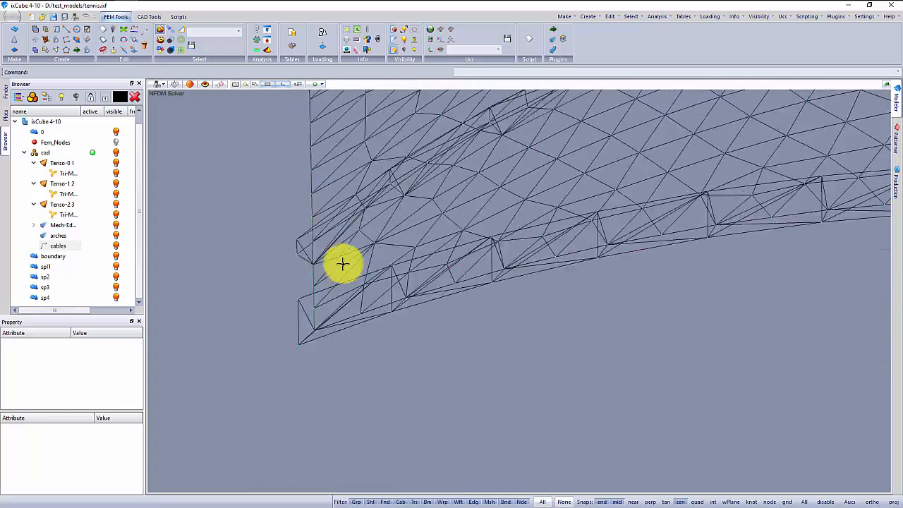
scroll(343, 263, "down", 4)
middle_click_drag(341, 278, 256, 295)
Select the unrestrained base nodes of the end arch and the adjacent inner arch.
scroll(254, 294, "up", 2)
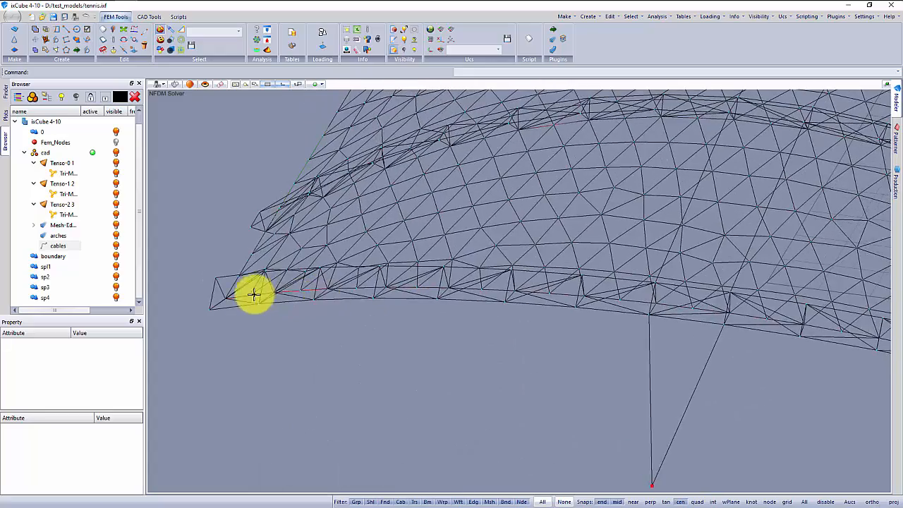
scroll(204, 302, "up", 4)
scroll(186, 305, "up", 3)
left_click(196, 307)
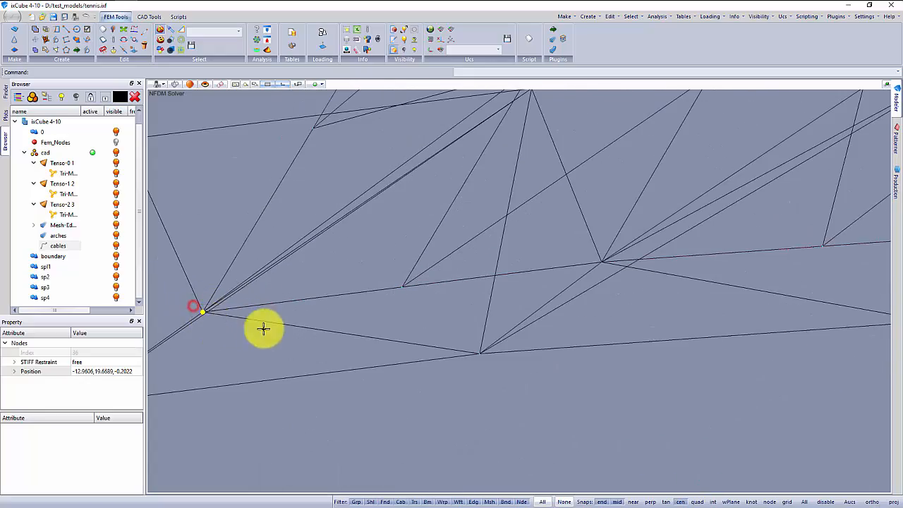
middle_click_drag(262, 329, 305, 280)
scroll(301, 276, "down", 2)
scroll(416, 238, "up", 4)
left_click(366, 247)
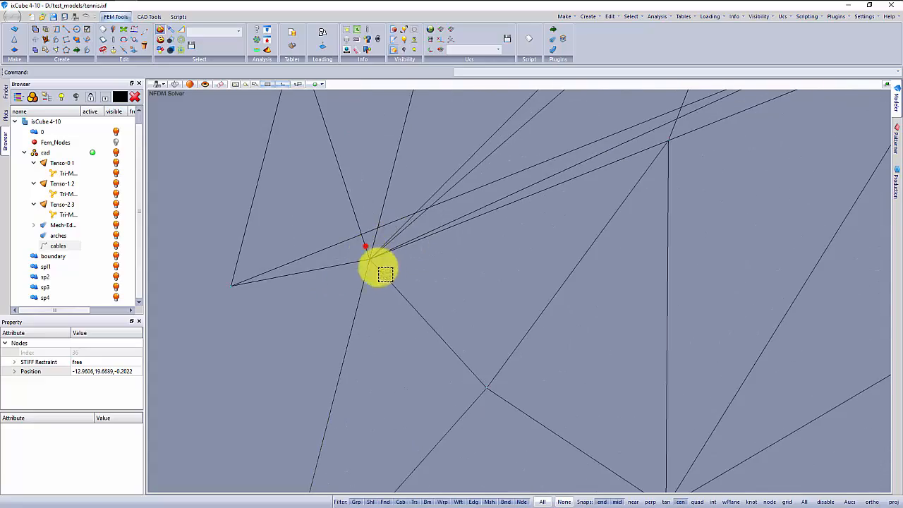
Check the arch bases on the opposite side and set the selected nodes' STIFF Restraint to fixed.
scroll(348, 303, "down", 8)
scroll(376, 275, "down", 3)
middle_click_drag(377, 254, 513, 270)
scroll(324, 254, "up", 5)
scroll(329, 245, "up", 3)
scroll(327, 262, "down", 6)
scroll(635, 322, "up", 5)
scroll(634, 333, "down", 4)
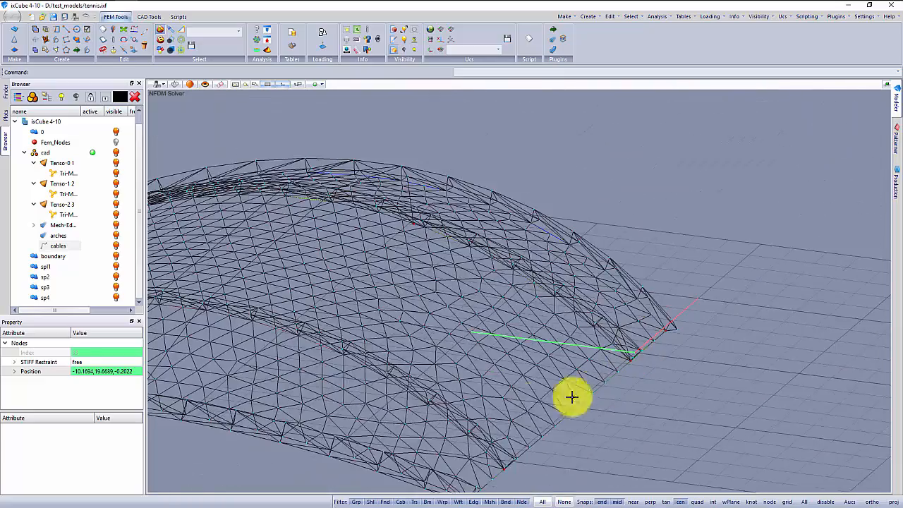
middle_click_drag(528, 402, 560, 278)
scroll(530, 363, "up", 5)
scroll(598, 356, "down", 2)
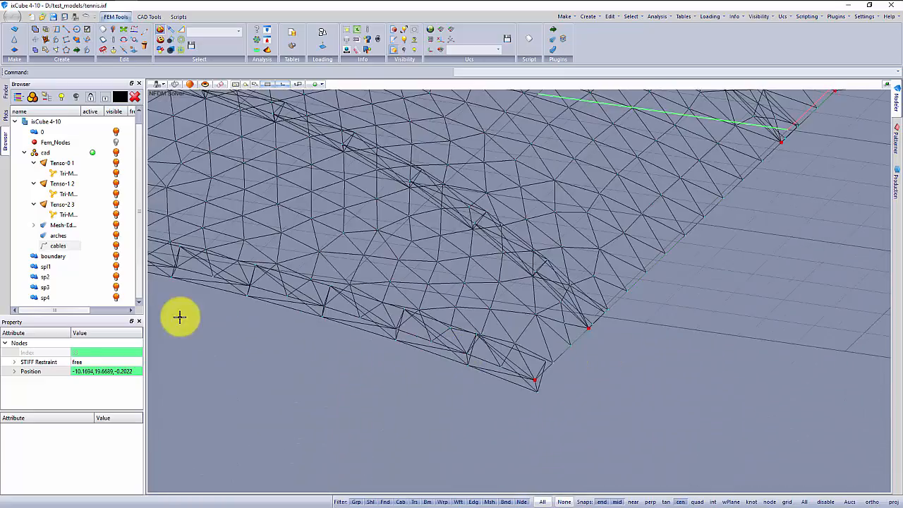
left_click(262, 379)
scroll(443, 353, "down", 8)
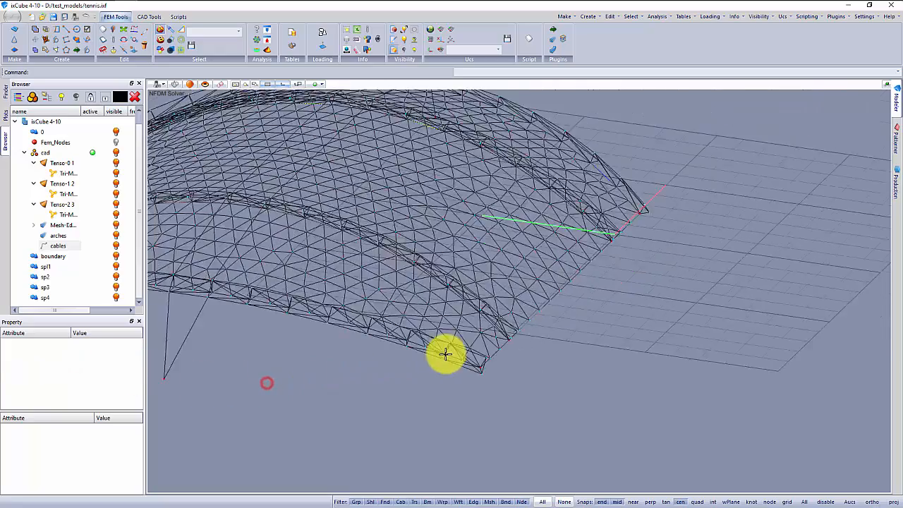
Display the whole model shaded and save it to its current file.
middle_click_drag(346, 371, 430, 338)
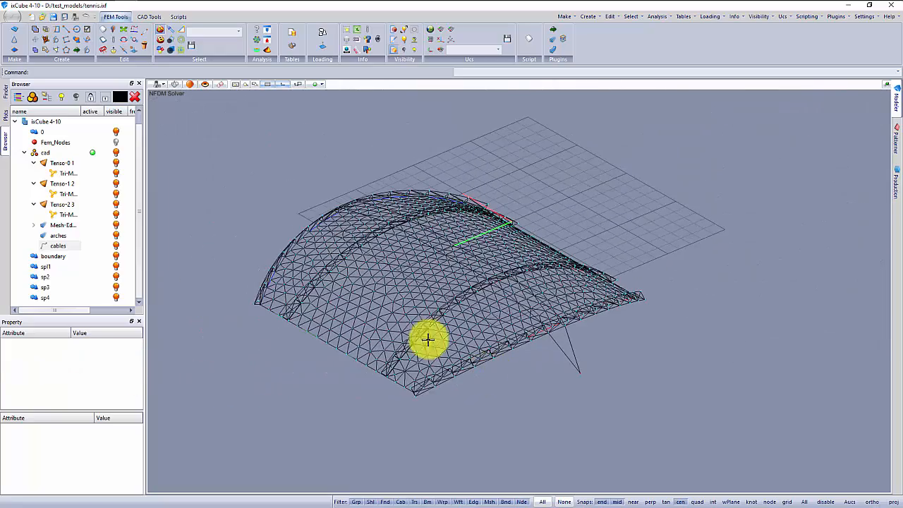
left_click(193, 85)
mouse_move(409, 303)
middle_mouse_down()
mouse_move(332, 313)
mouse_move(305, 303)
mouse_move(292, 244)
middle_mouse_up()
middle_click_drag(505, 295, 503, 322)
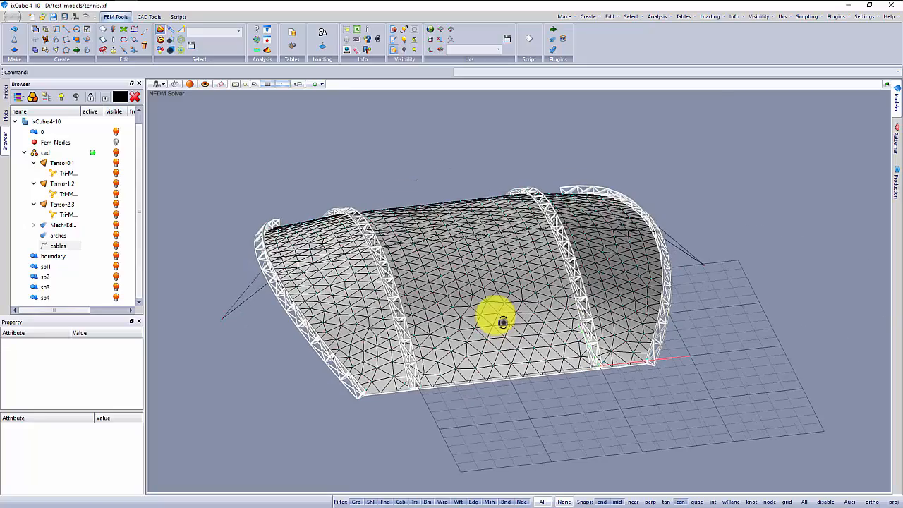
left_click(17, 22)
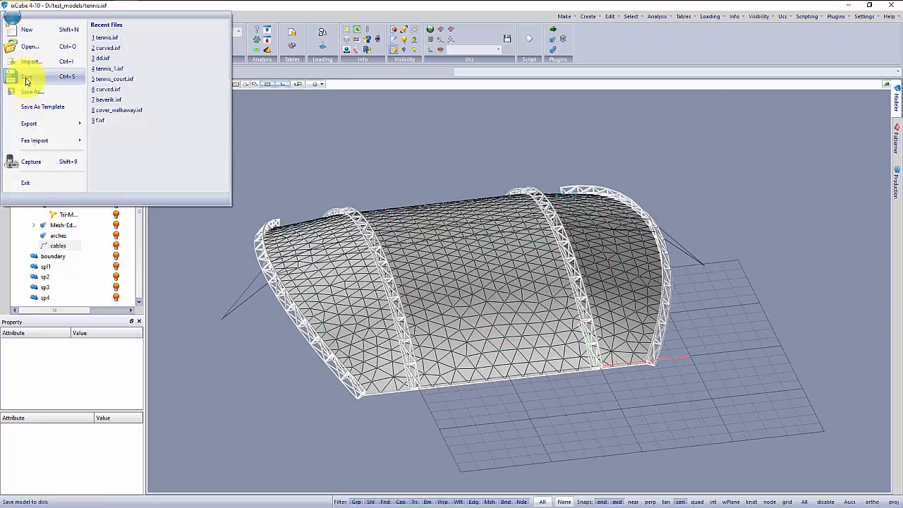
left_click(24, 74)
Run the form-finding analysis with the existing options after checking the Non Linear Analysis settings, and close the solver report.
left_click(258, 42)
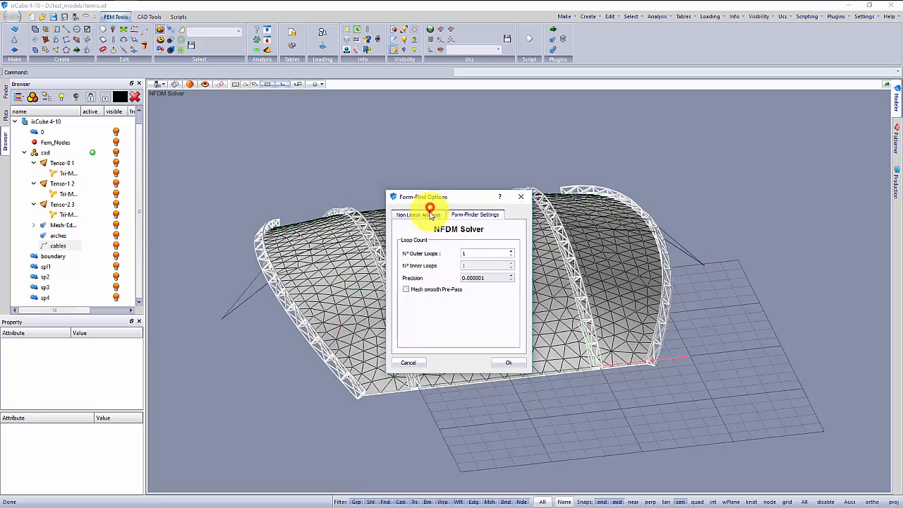
left_click(423, 214)
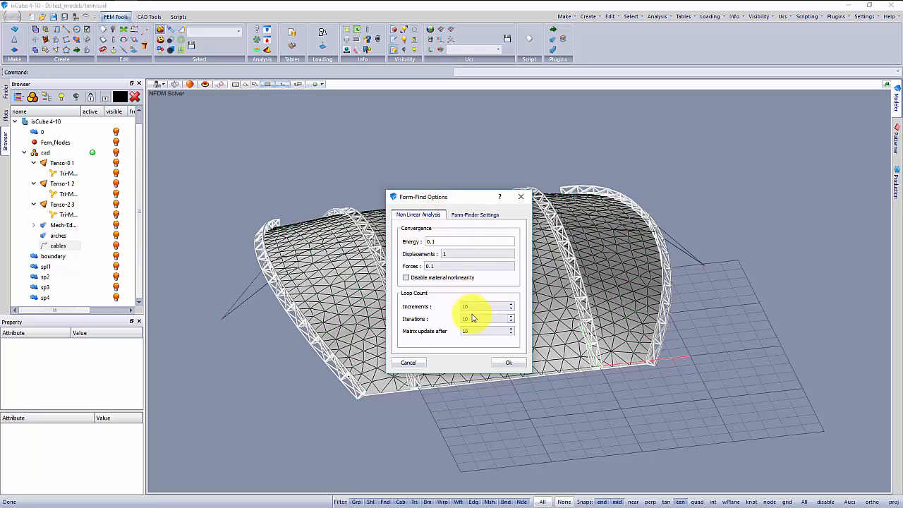
left_click(501, 364)
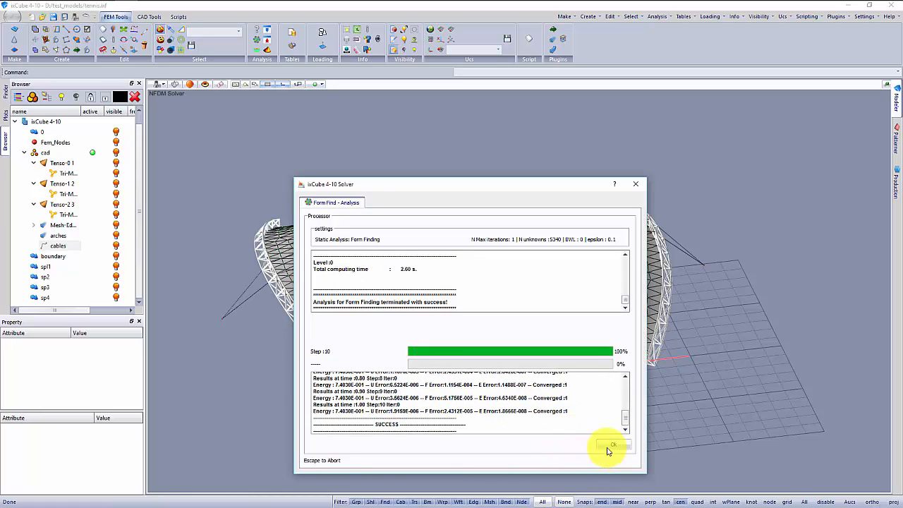
left_click(611, 446)
Examine the form-found membrane between the lattice arches up close and from the side.
middle_click_drag(572, 427, 562, 395)
scroll(551, 264, "up", 4)
middle_click_drag(528, 274, 518, 294)
scroll(584, 264, "up", 4)
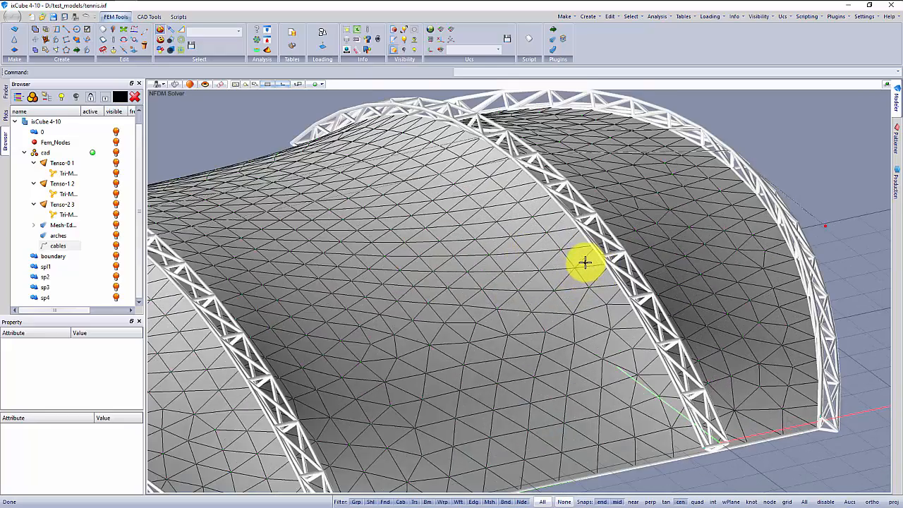
middle_click_drag(564, 272, 545, 239)
scroll(495, 189, "up", 4)
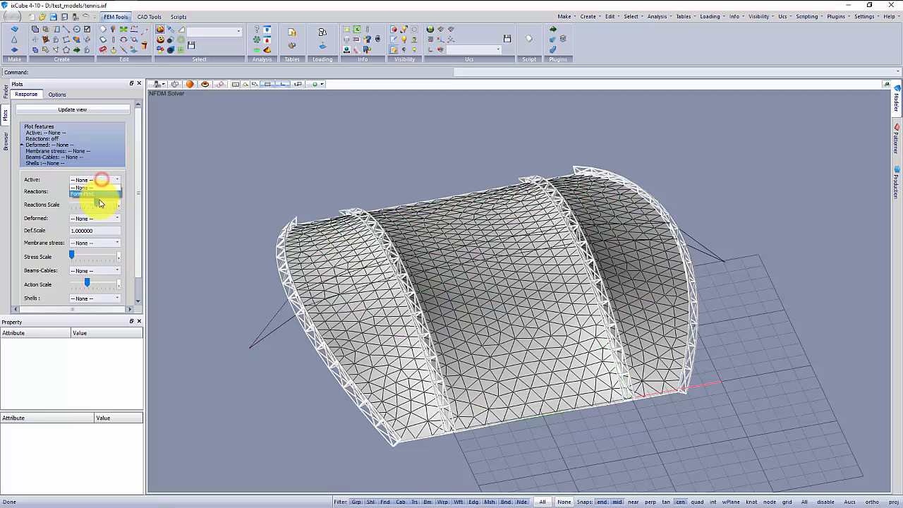
Plot the form-find sI membrane stress without the mesh lines and view it from both ends.
left_click(91, 242)
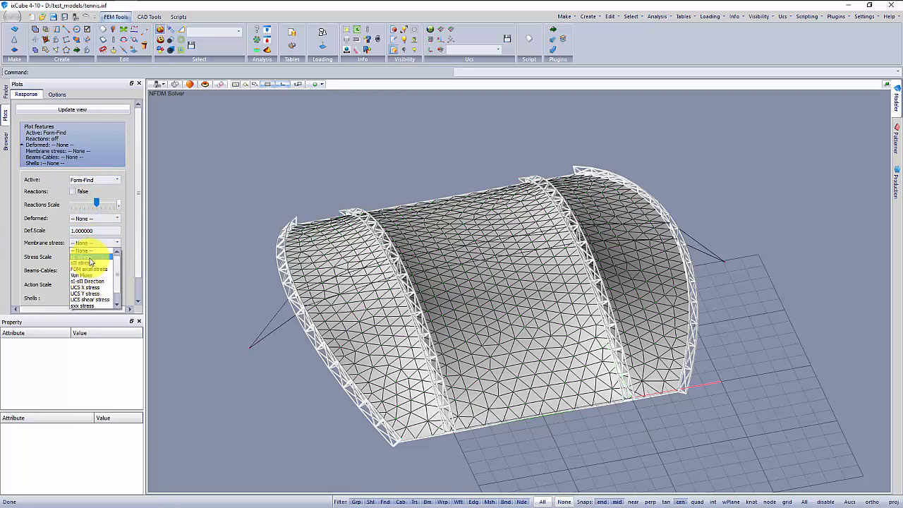
left_click(90, 258)
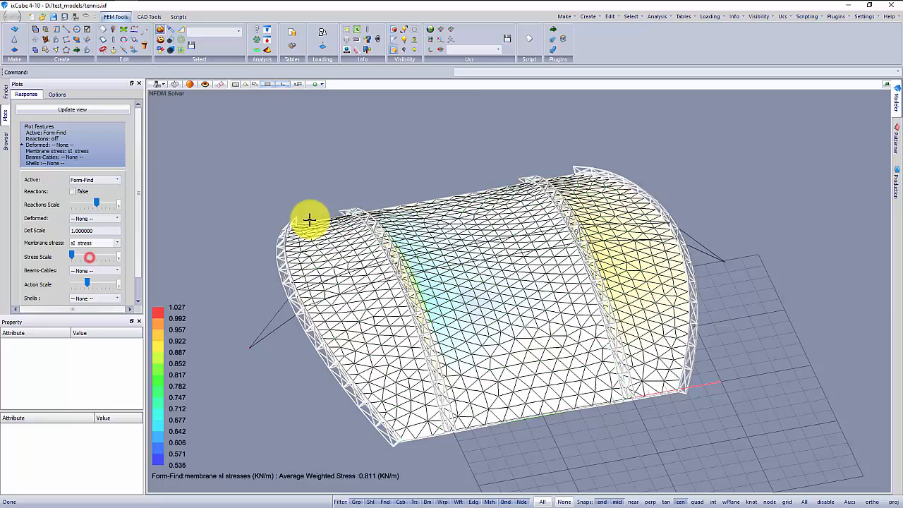
left_click_drag(399, 296, 424, 134)
left_click(393, 50)
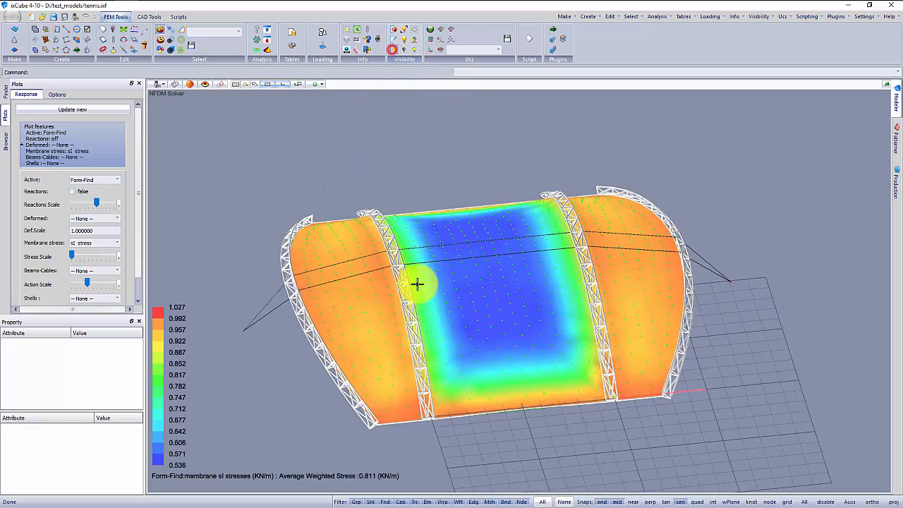
left_click_drag(418, 283, 356, 302)
middle_click_drag(364, 303, 379, 289)
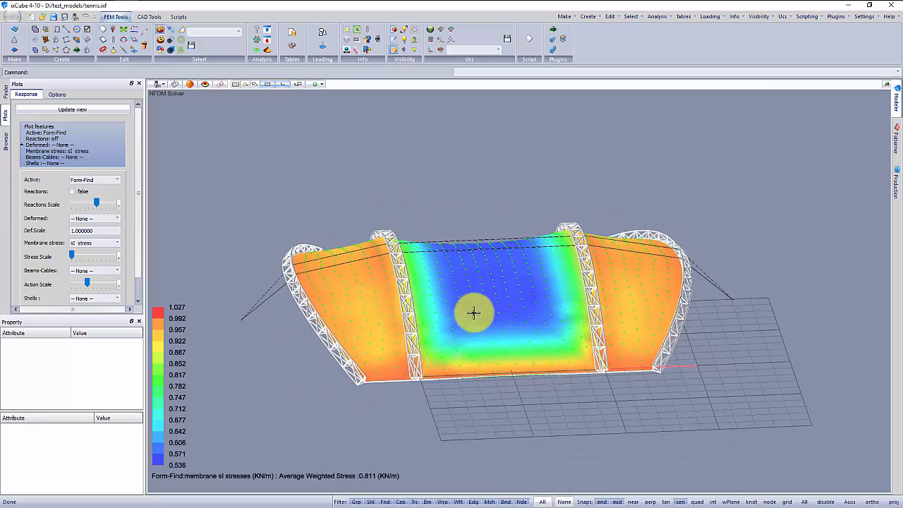
middle_click_drag(474, 312, 644, 311)
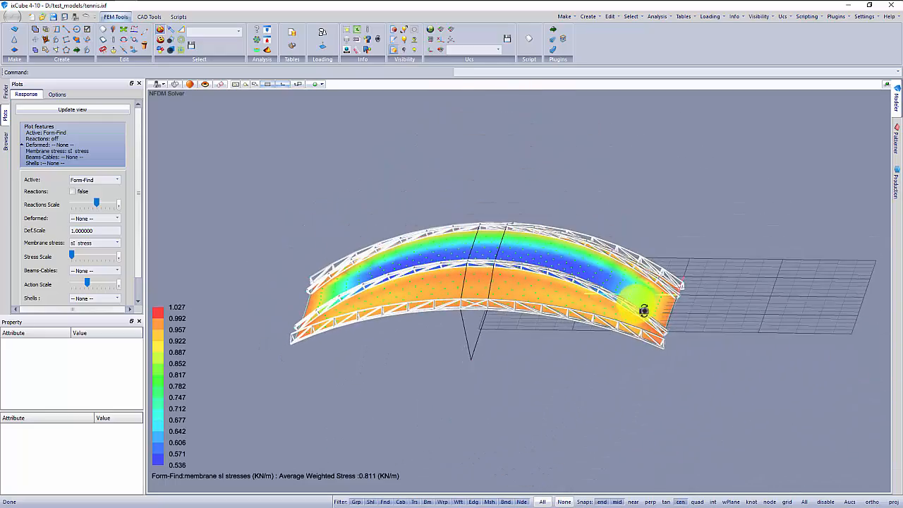
middle_click_drag(583, 326, 550, 337)
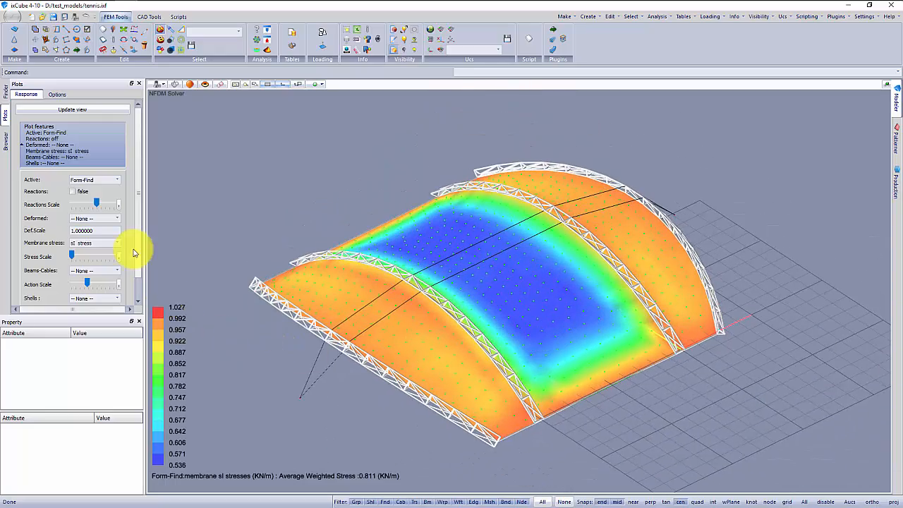
Plot the sII membrane stress and examine it along the central panel's base edge between the arches.
left_click(98, 242)
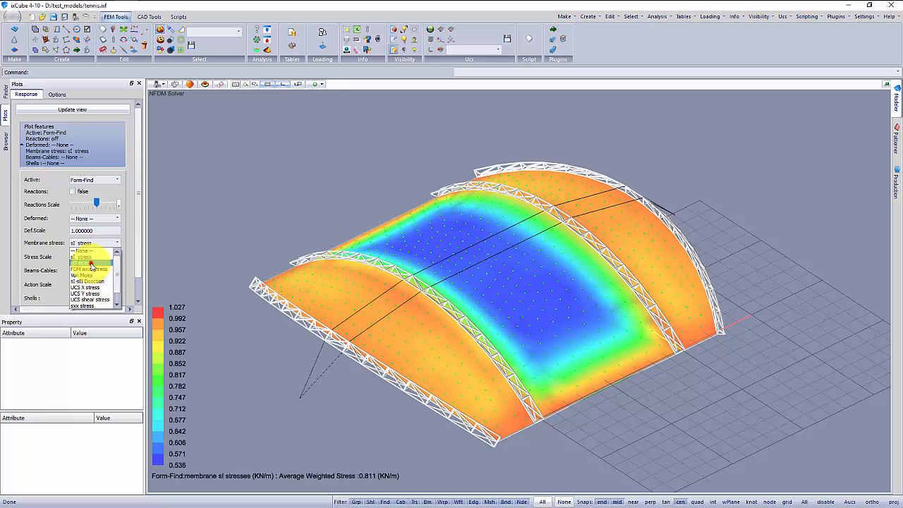
left_click(90, 263)
middle_click_drag(326, 324, 430, 286)
scroll(296, 346, "up", 5)
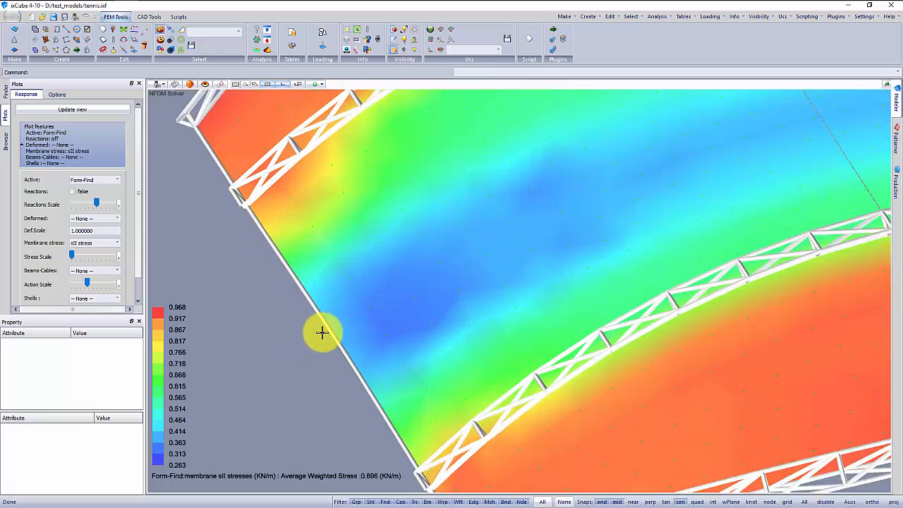
middle_click_drag(322, 332, 286, 282)
scroll(289, 303, "down", 5)
scroll(290, 277, "up", 6)
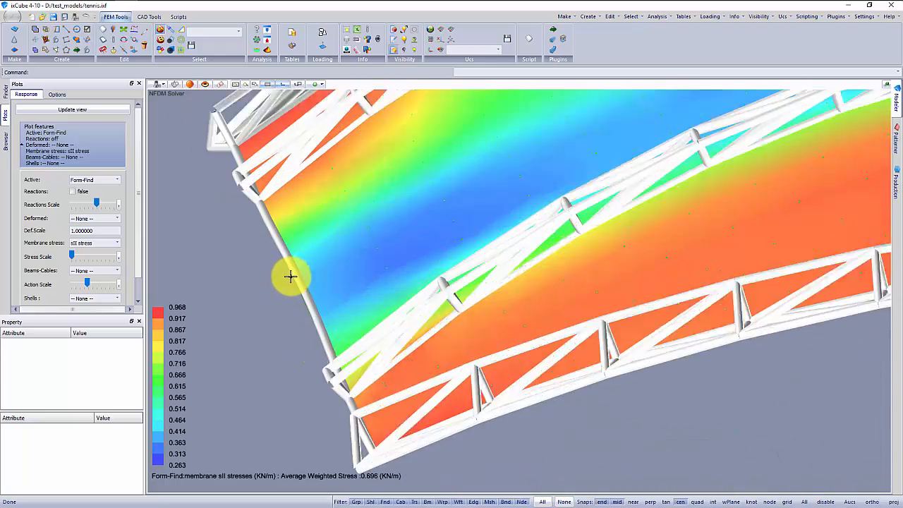
scroll(286, 274, "down", 3)
scroll(302, 341, "down", 4)
middle_click_drag(345, 369, 325, 363)
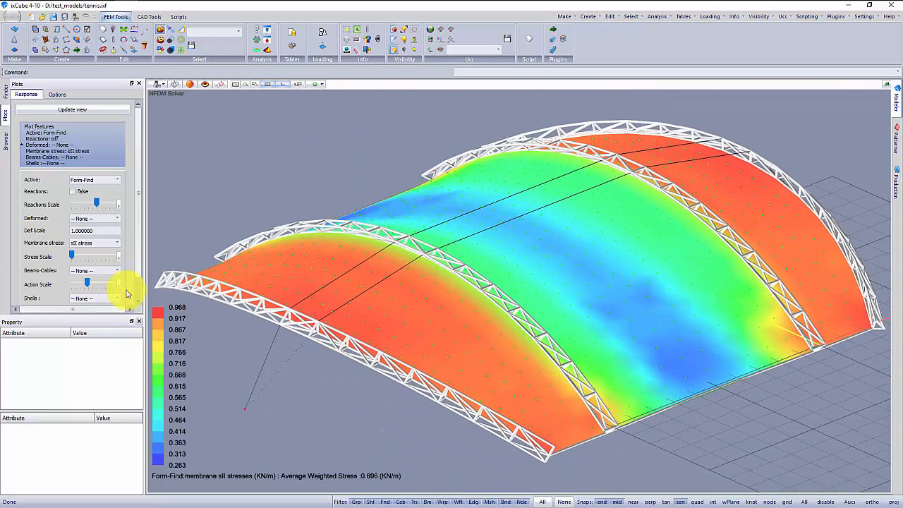
Replace the membrane stress plot with the beams and cables Axial plot at a reduced action scale.
left_click(110, 246)
left_click(106, 251)
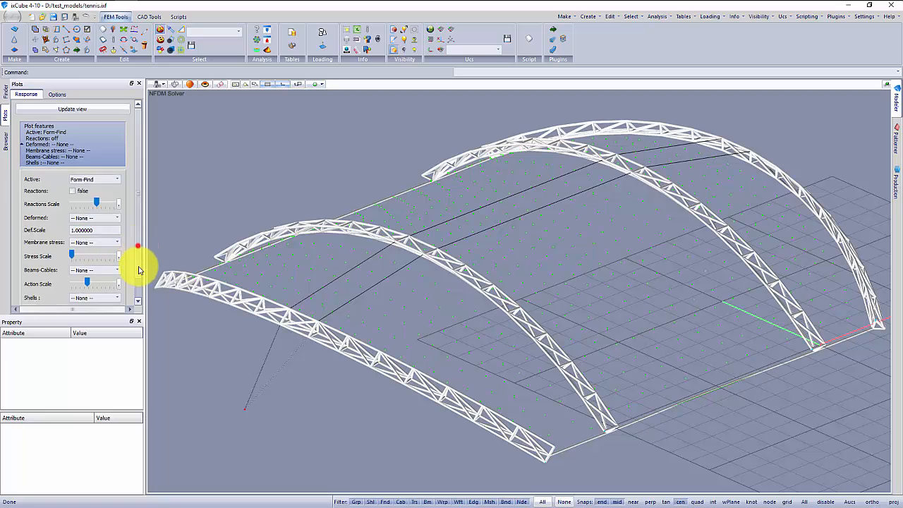
left_click(137, 246)
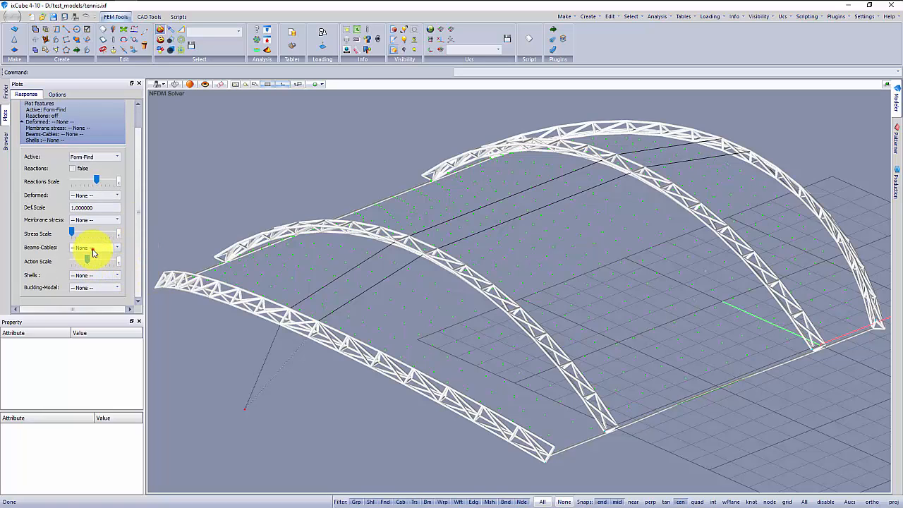
left_click(92, 249)
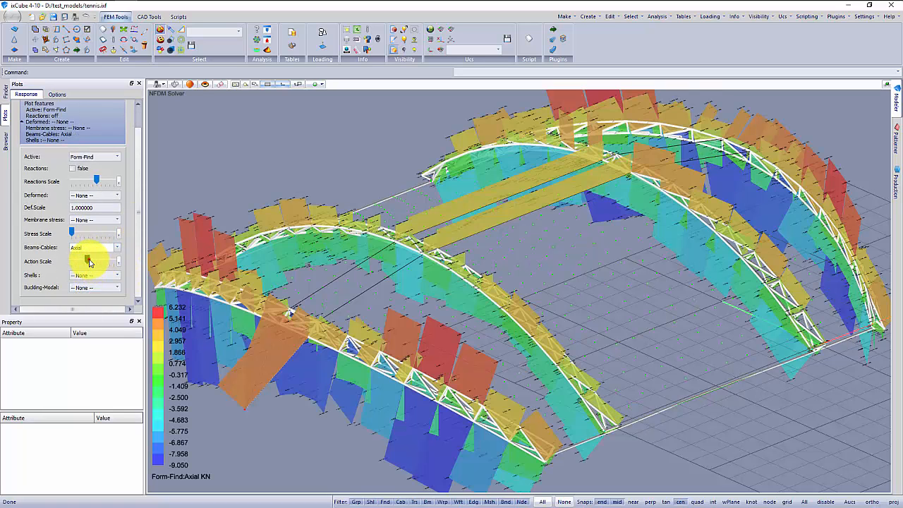
left_click_drag(81, 263, 79, 262)
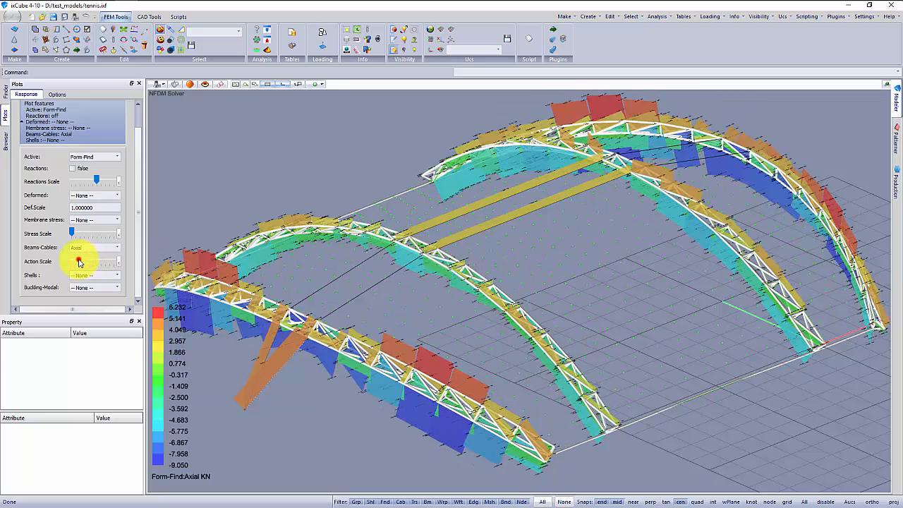
middle_click_drag(311, 310, 427, 341)
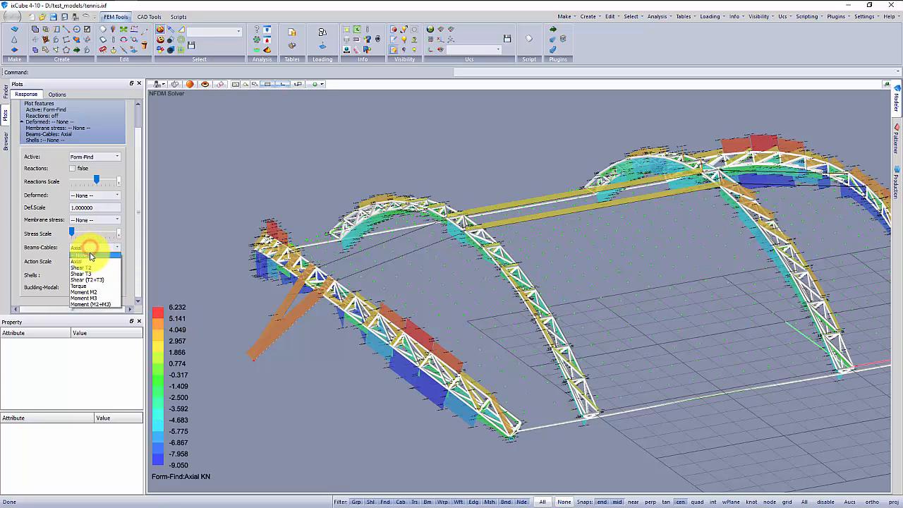
Set the beams and cables plot back to None.
left_click(81, 248)
middle_click_drag(298, 303, 330, 243)
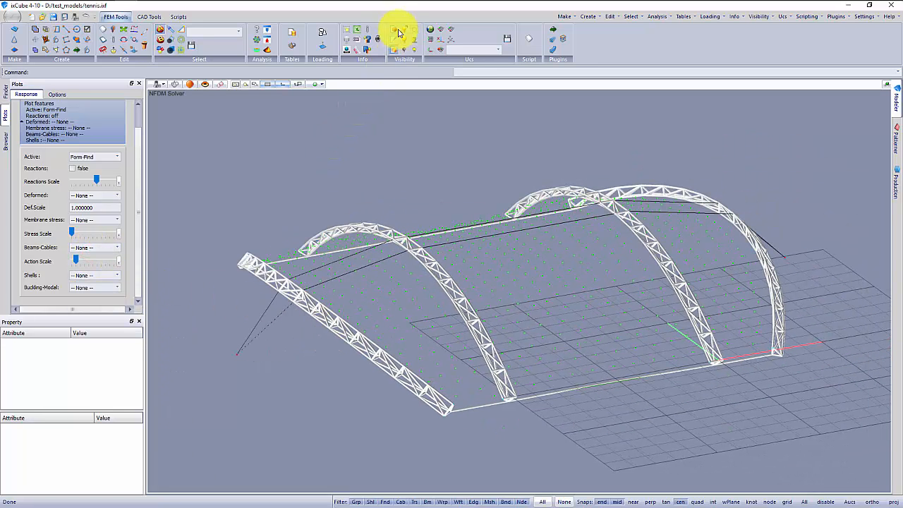